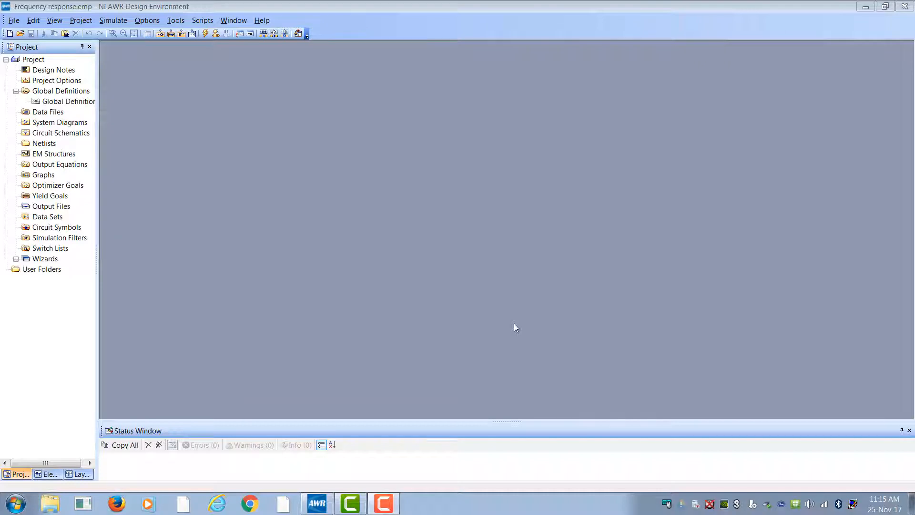
Step: Set the project's global units to kHz for frequency, nF for capacitance and mH for inductance
click(68, 82)
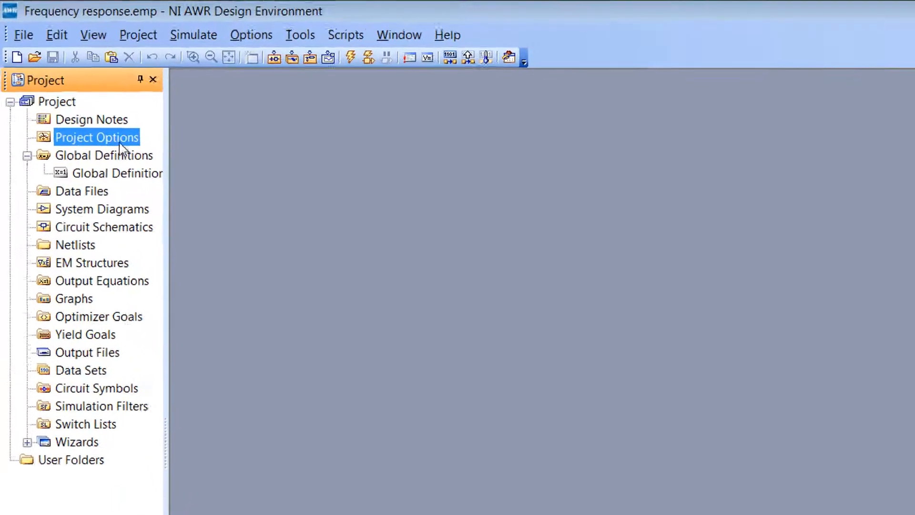
double_click(120, 142)
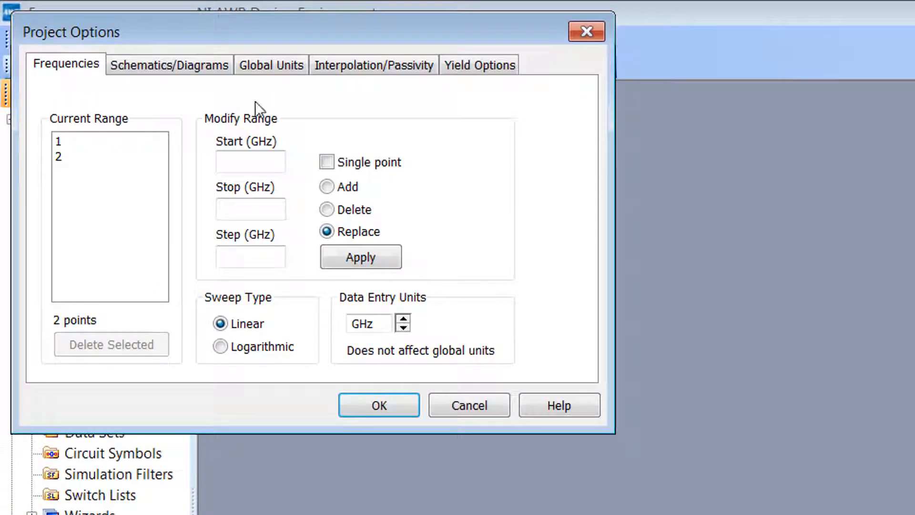
click(278, 60)
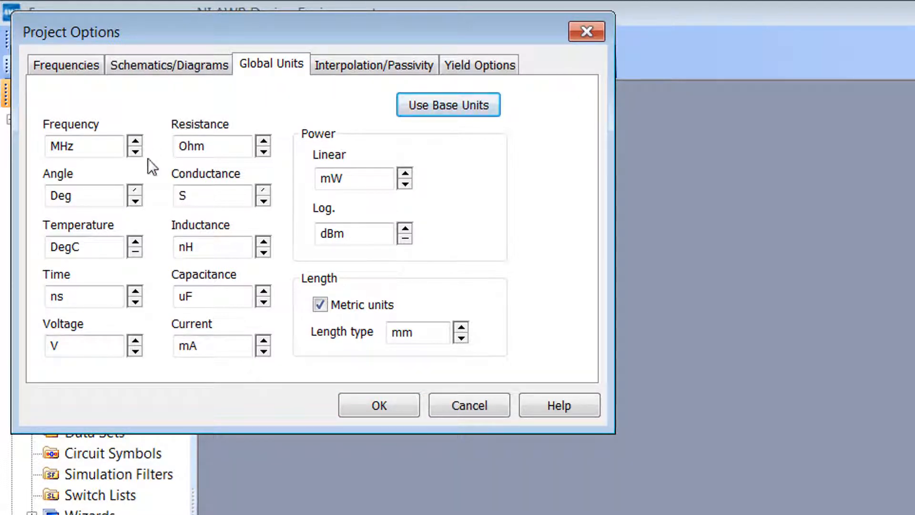
click(134, 153)
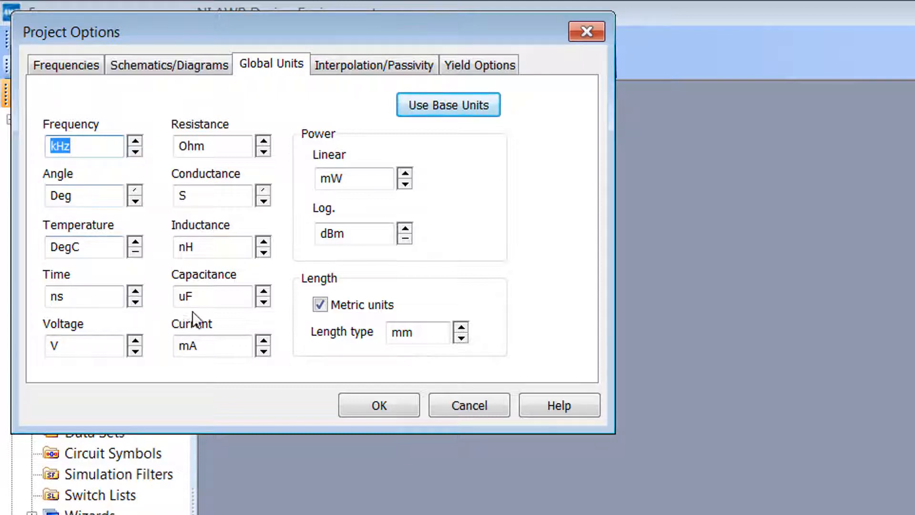
click(260, 304)
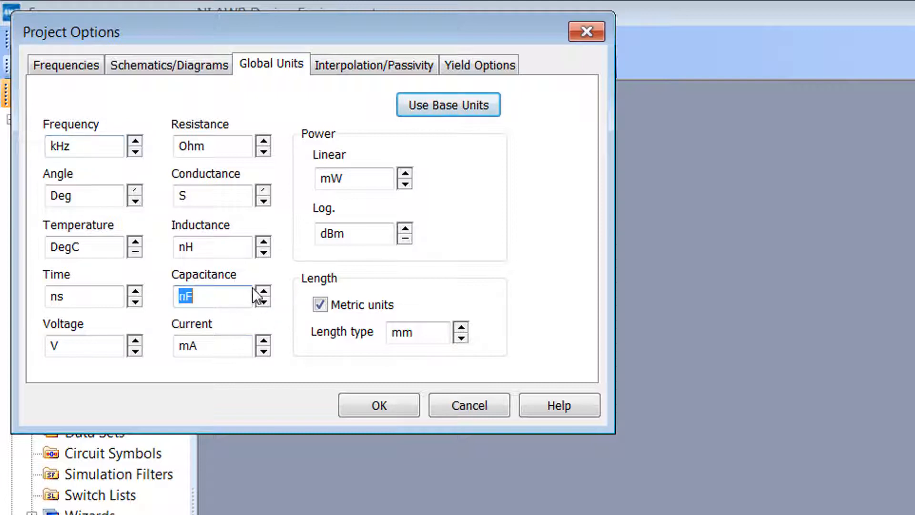
click(263, 242)
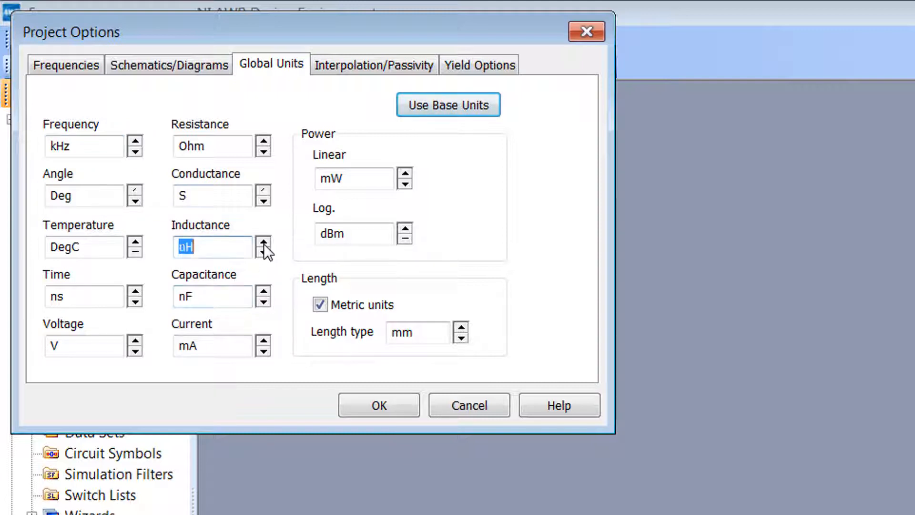
click(263, 242)
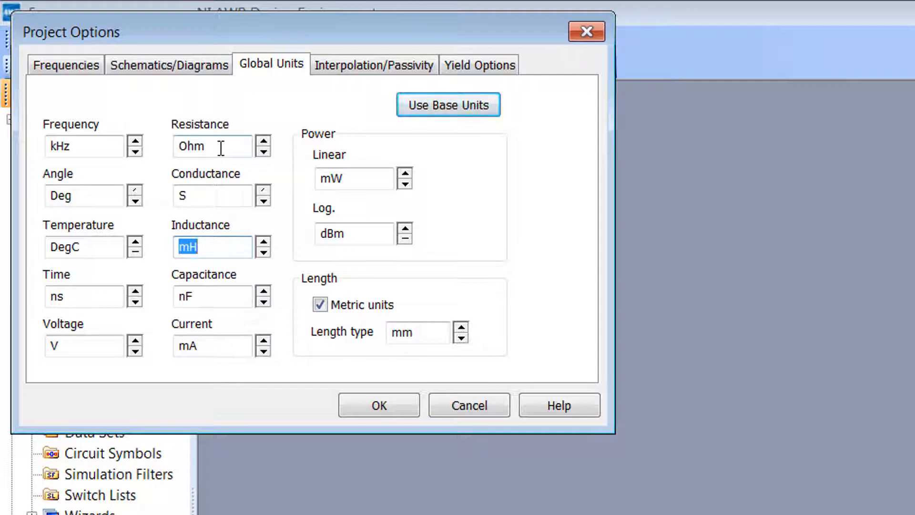
click(374, 405)
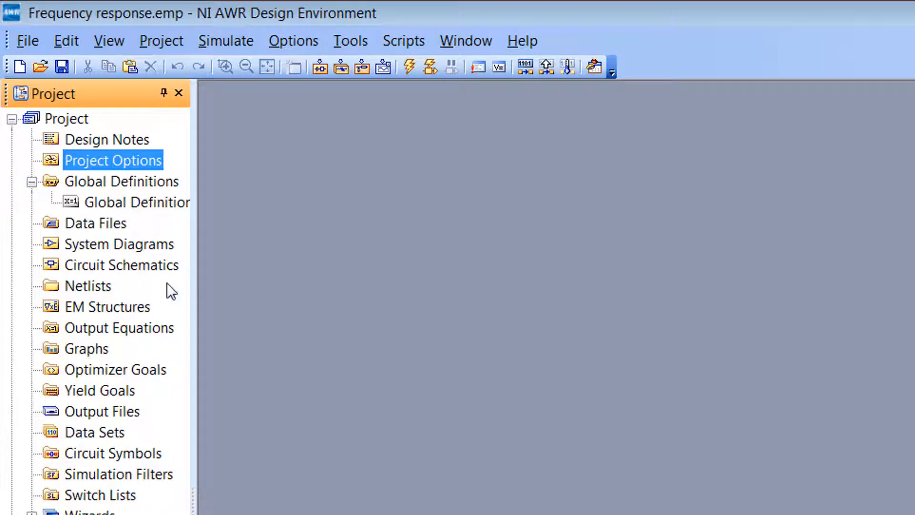
Step: Create a new circuit schematic named CR
right_click(137, 265)
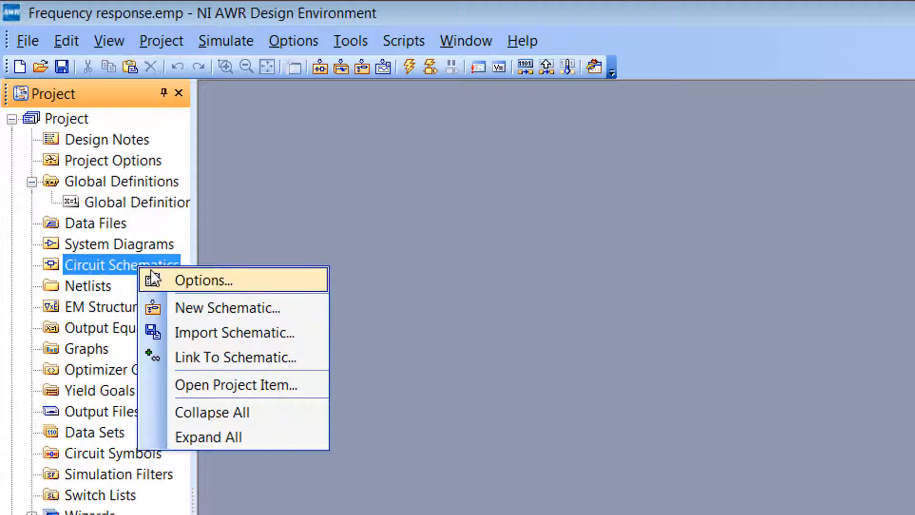
click(209, 308)
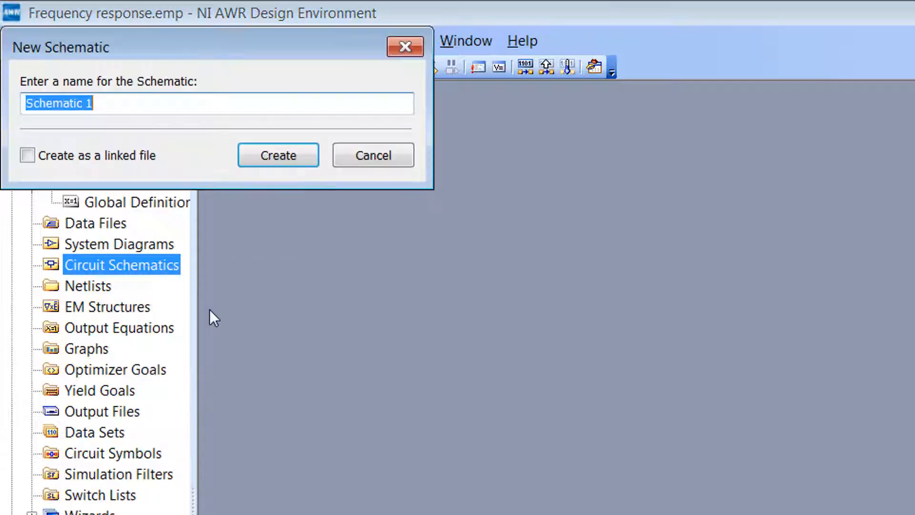
text(CR)
click(279, 158)
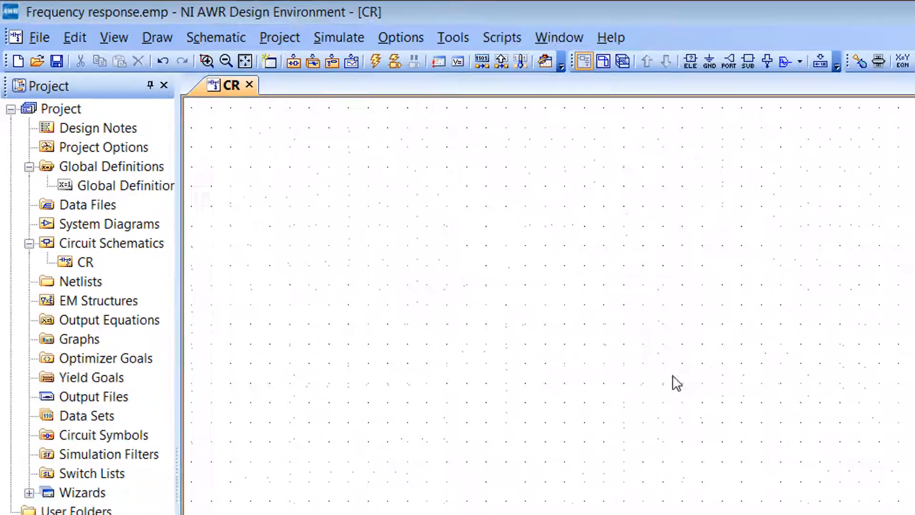
Step: Place a closed-form capacitor element (CAP) horizontally in the CR schematic
key(ctrl+l)
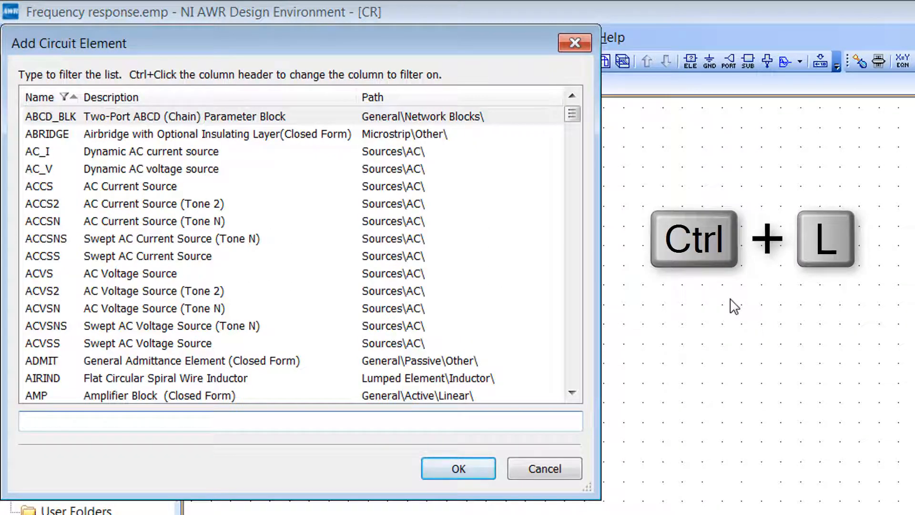
text(cap)
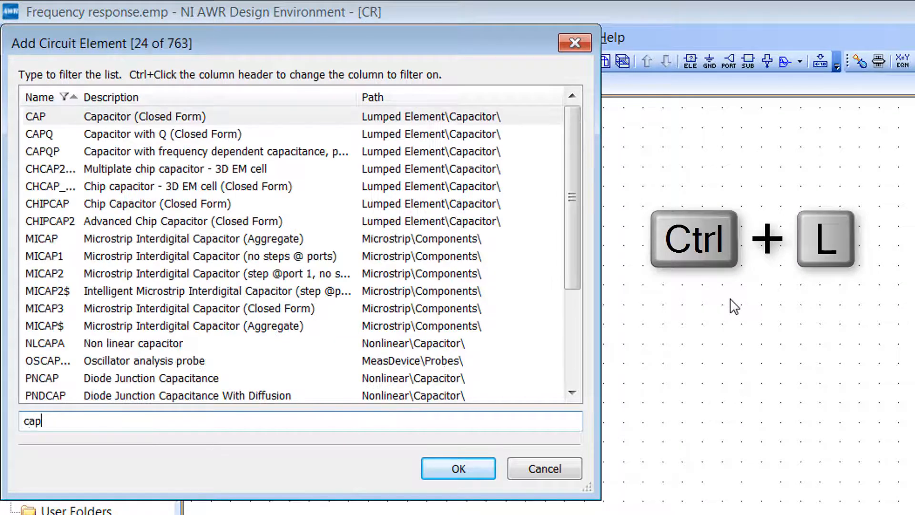
double_click(176, 118)
click(794, 284)
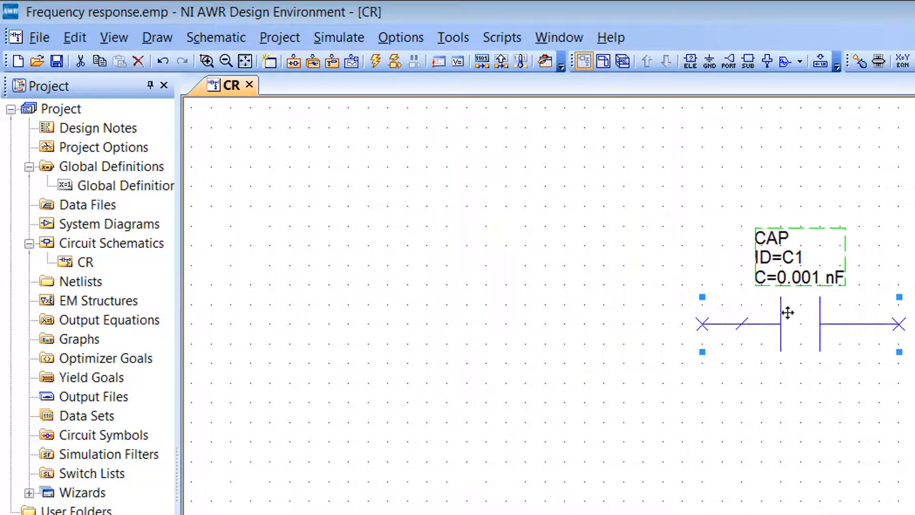
Step: Add a closed-form resistor (RES), rotated to vertical, below and to the right of the capacitor
key(ctrl+l)
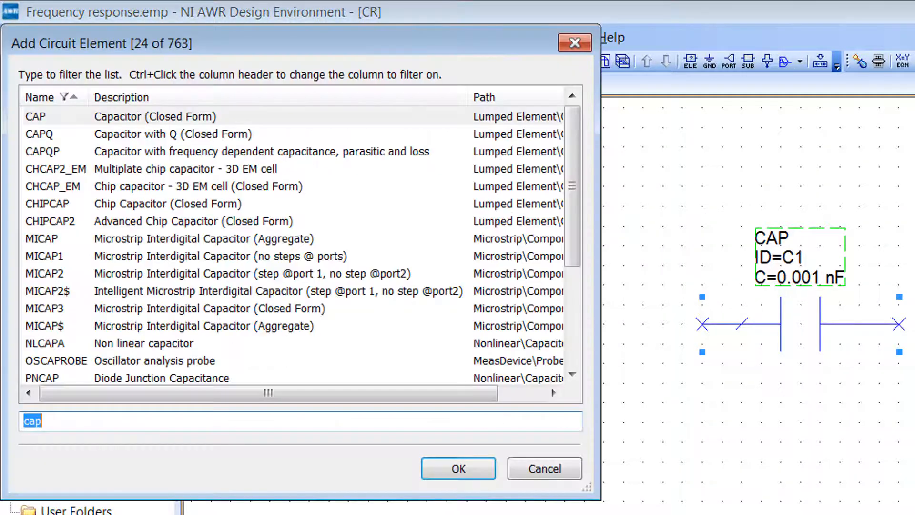
text(res)
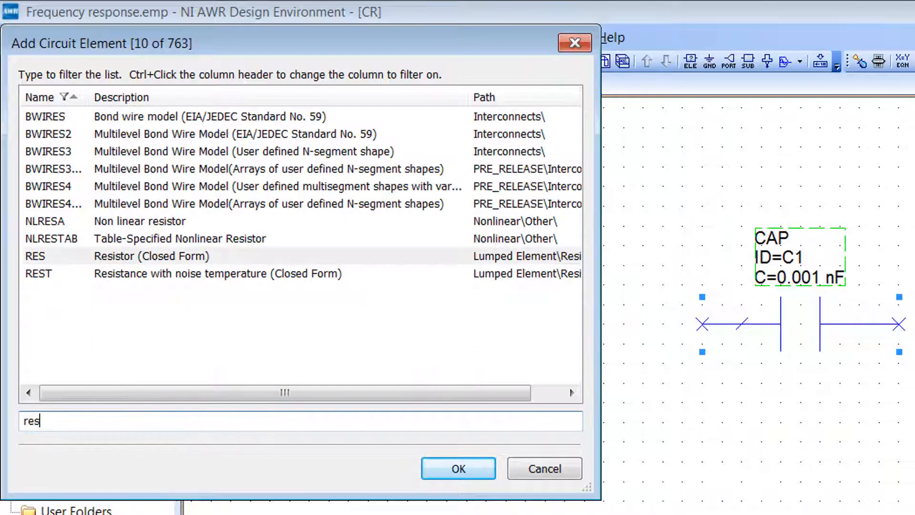
double_click(298, 256)
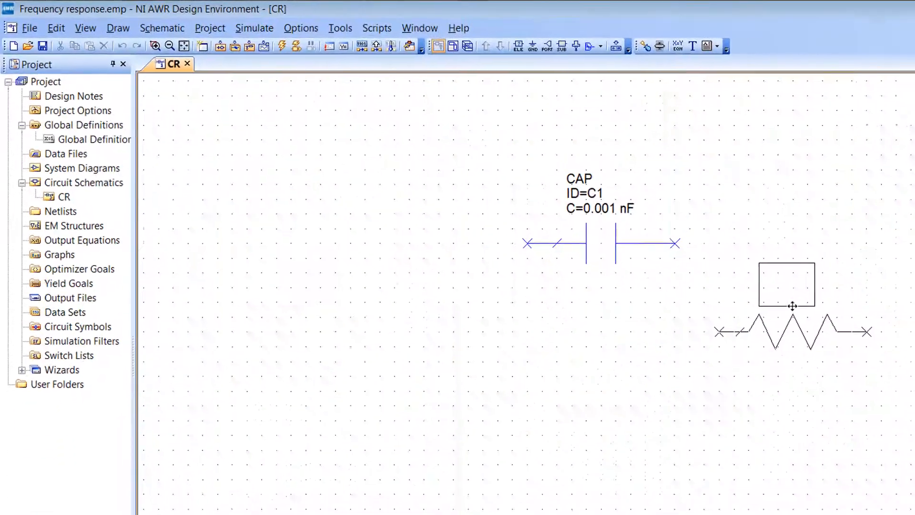
right_click(791, 306)
right_click(792, 305)
right_click(791, 305)
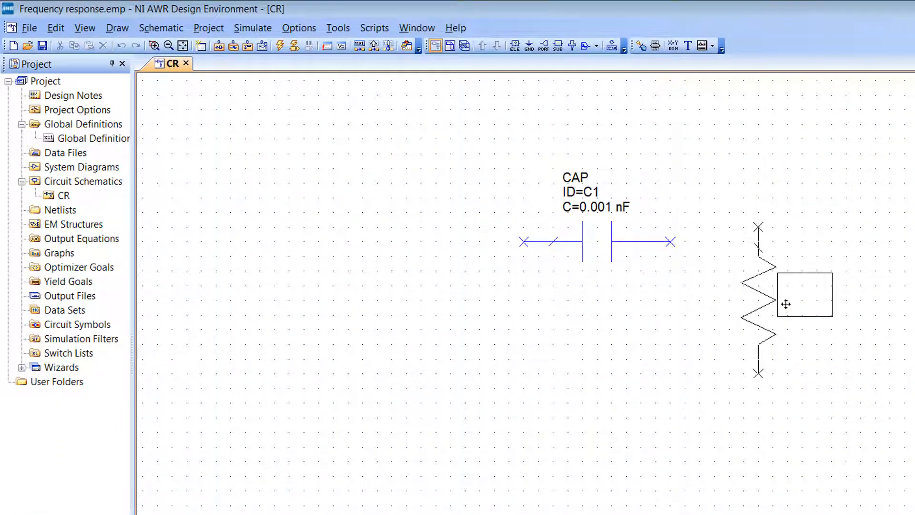
click(792, 330)
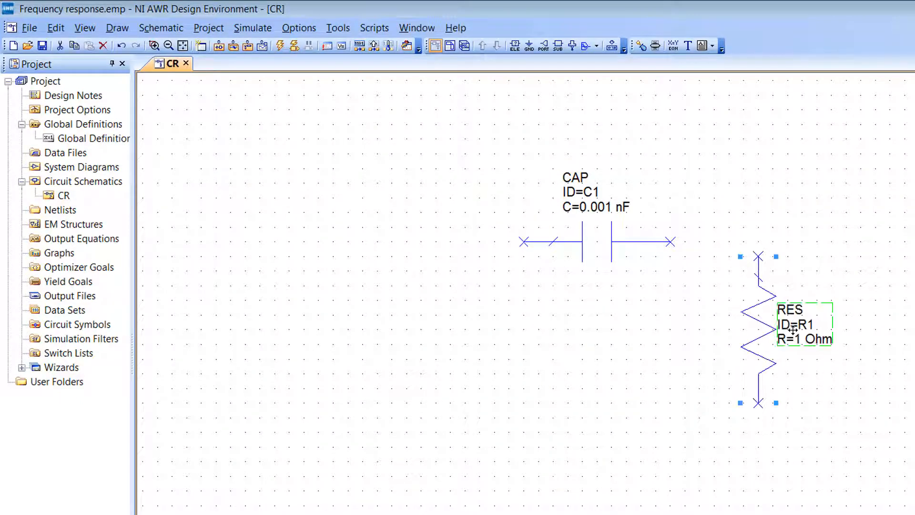
Step: Wire the capacitor's right end to the resistor's upper end and attach a ground to the resistor's lower end
click(670, 242)
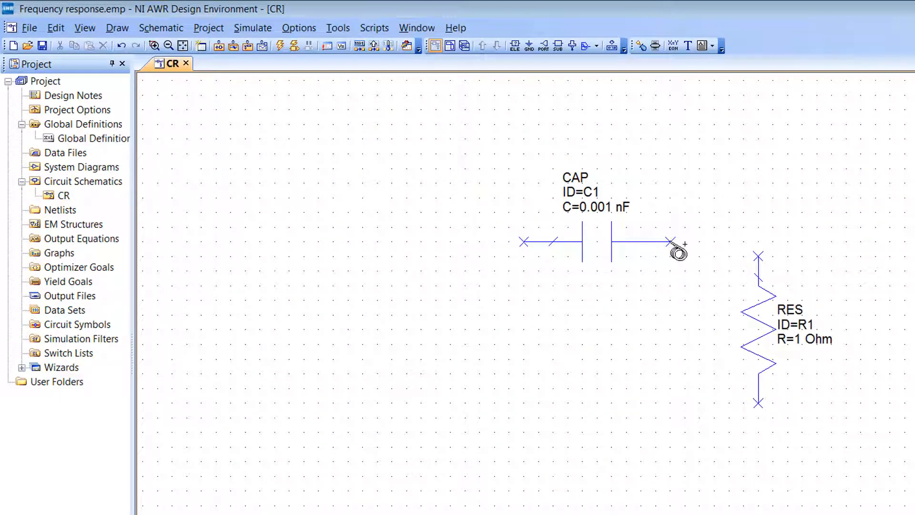
click(758, 256)
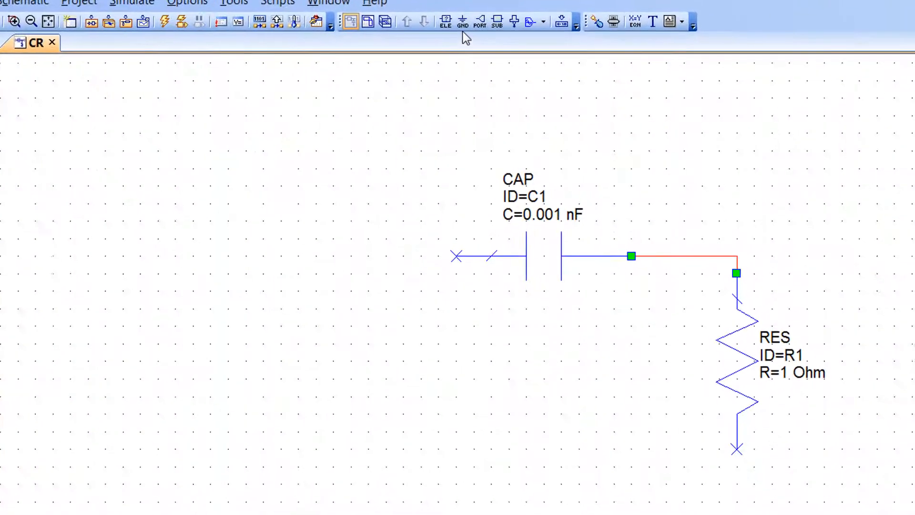
click(461, 25)
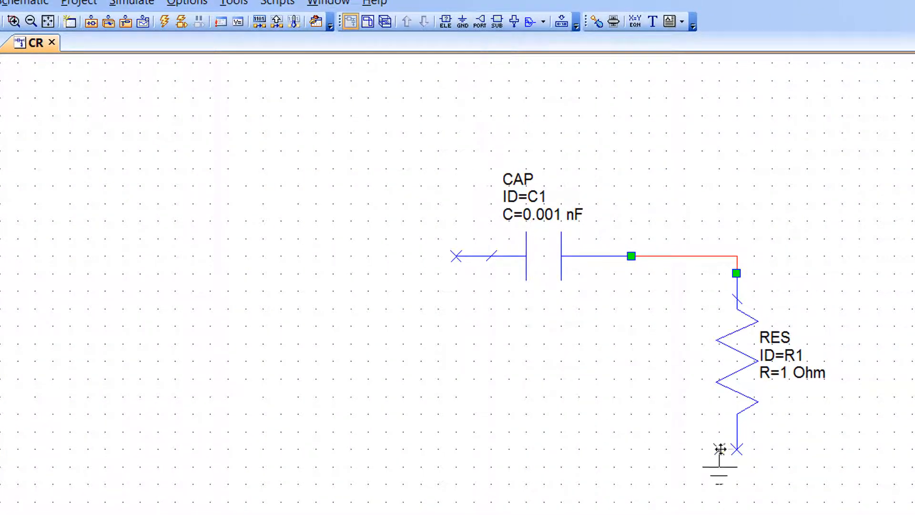
click(736, 449)
click(878, 457)
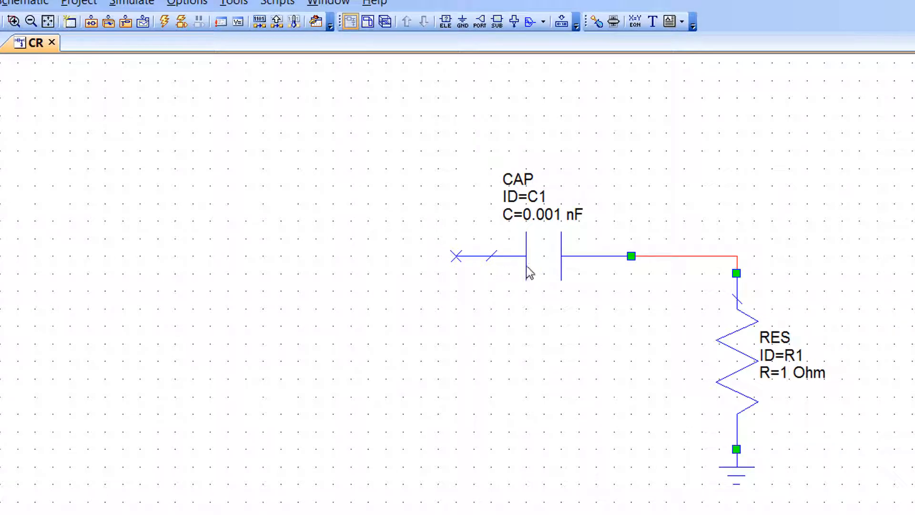
Step: Set the capacitor's value to 15 nF and the resistor's value to 1500 Ohm
click(535, 211)
double_click(536, 213)
text(15)
key(Return)
double_click(783, 376)
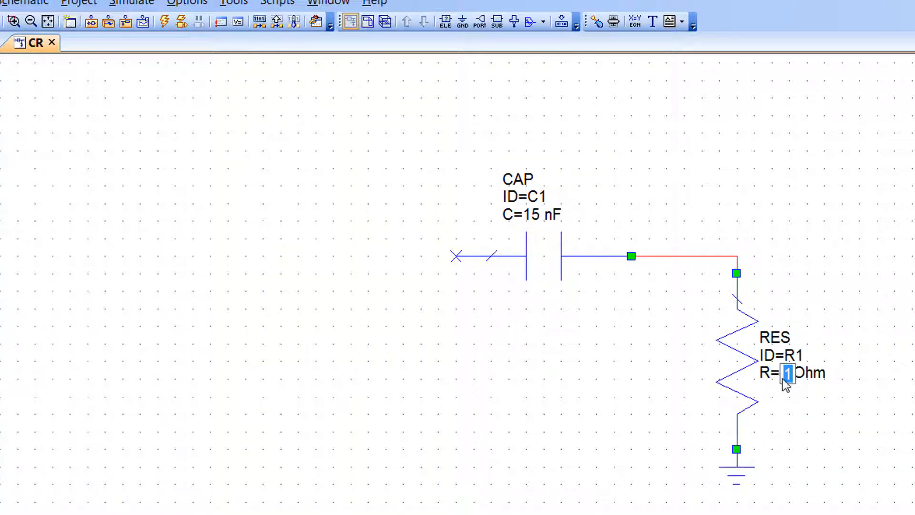
text(1500)
key(Return)
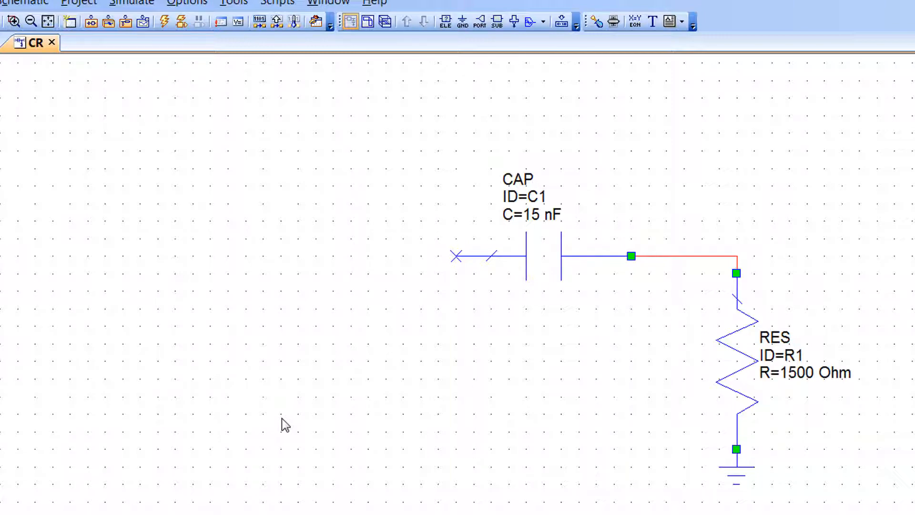
Step: Place an AC voltage source (ACVS) below and to the left of the capacitor
key(ctrl+l)
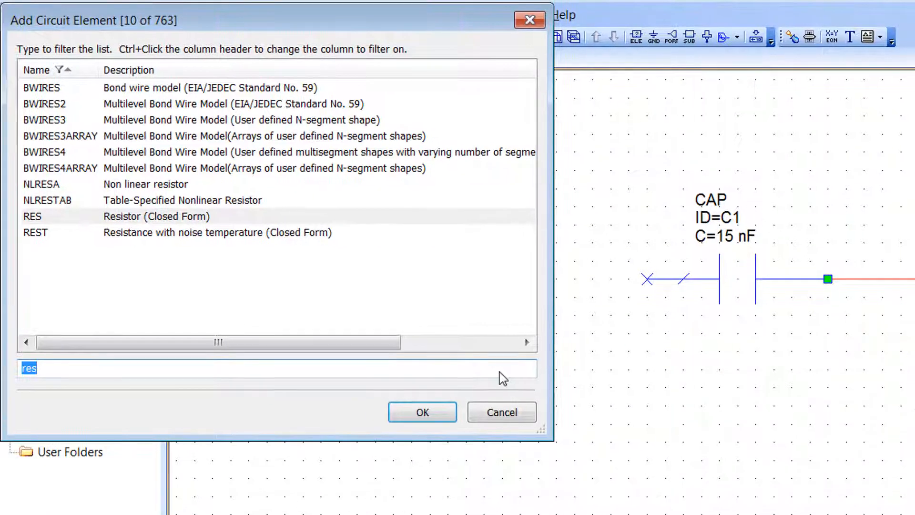
text(acvs)
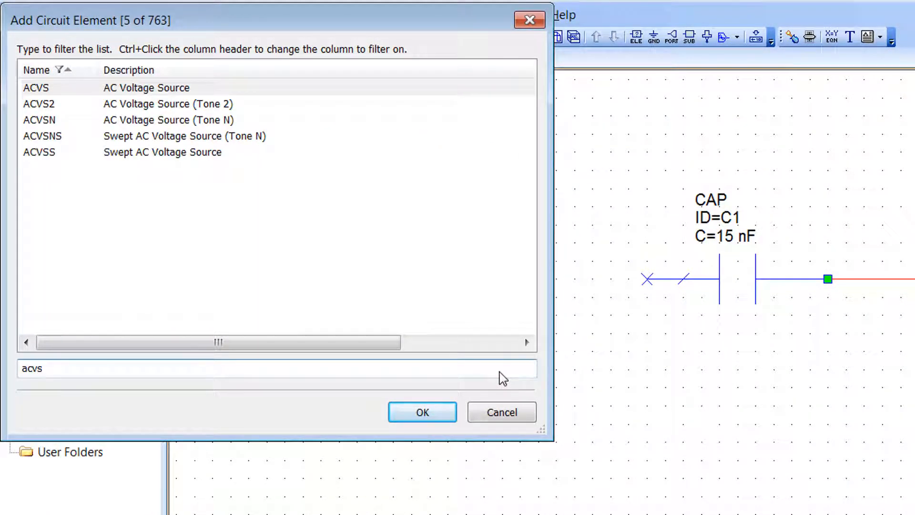
double_click(193, 90)
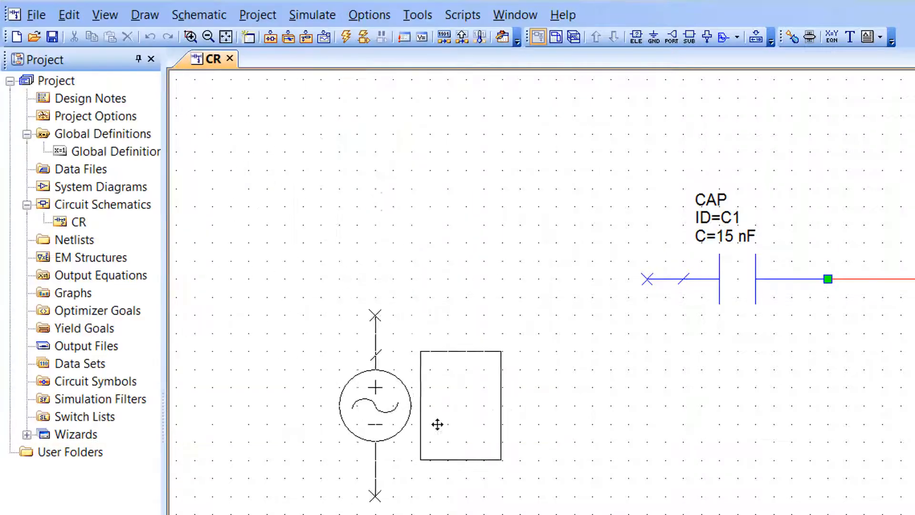
click(448, 390)
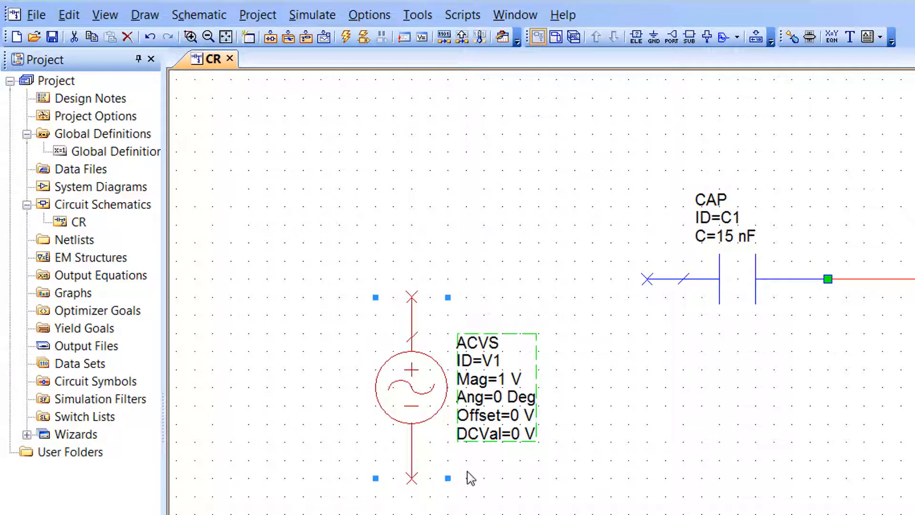
Step: Place a second closed-form resistor (RES) horizontally between the AC source and the capacitor, level with the capacitor
key(ctrl+l)
text(res)
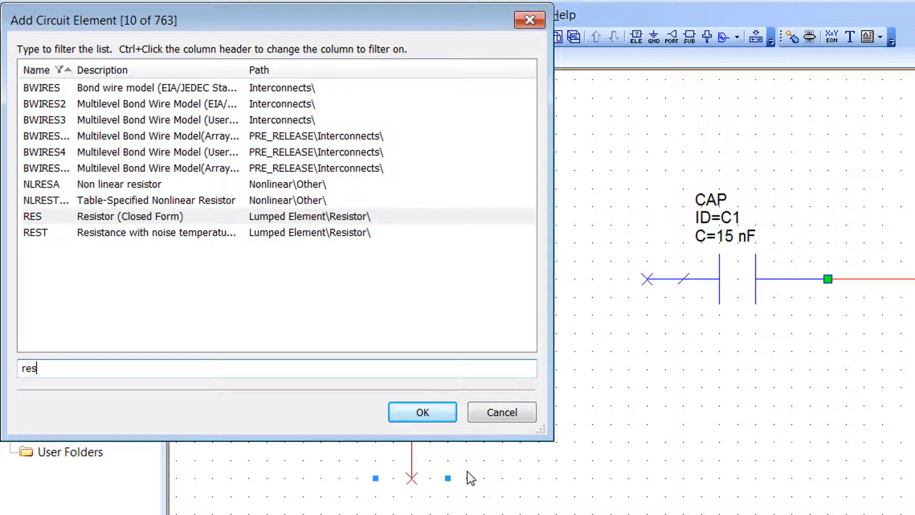
key(Return)
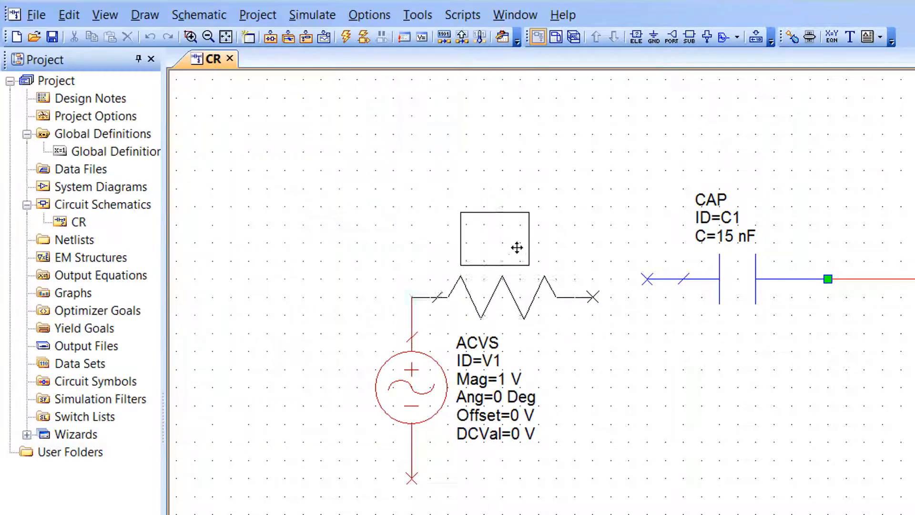
click(533, 249)
click(583, 179)
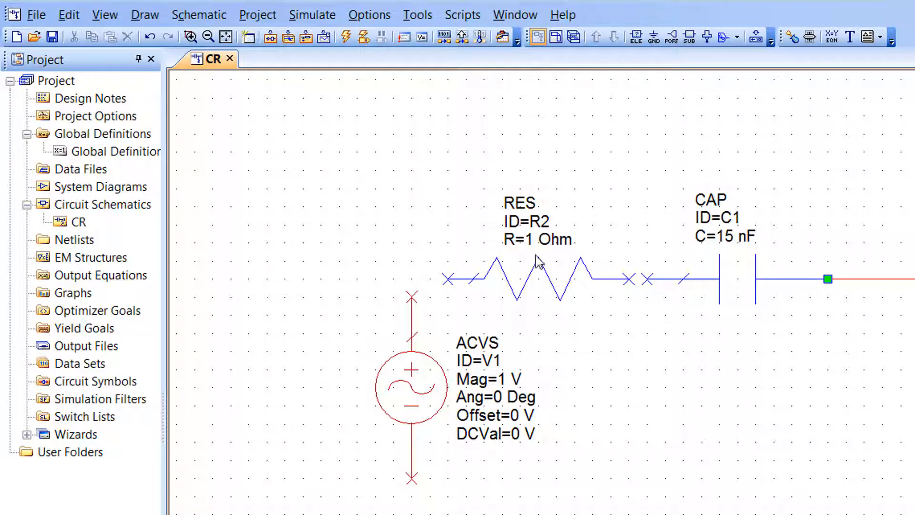
Step: Change the ID of the resistor beside the AC source to RS
double_click(543, 222)
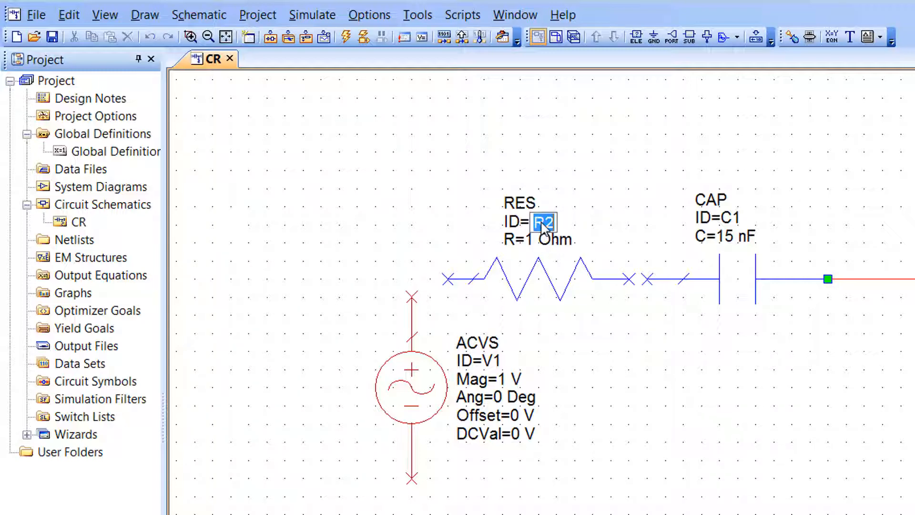
text(RS)
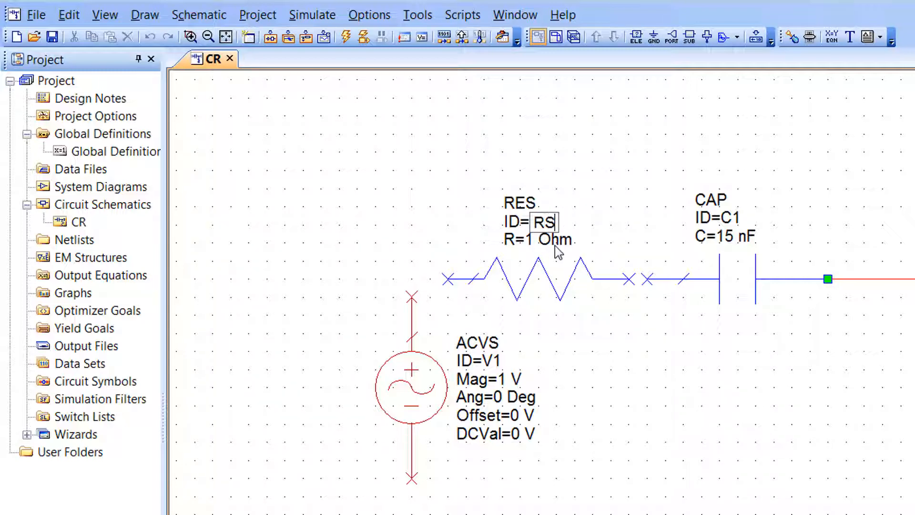
key(Return)
Step: Wire the AC source through resistor RS to the capacitor, and connect the source's lower terminal to the grounded node
click(392, 289)
click(428, 274)
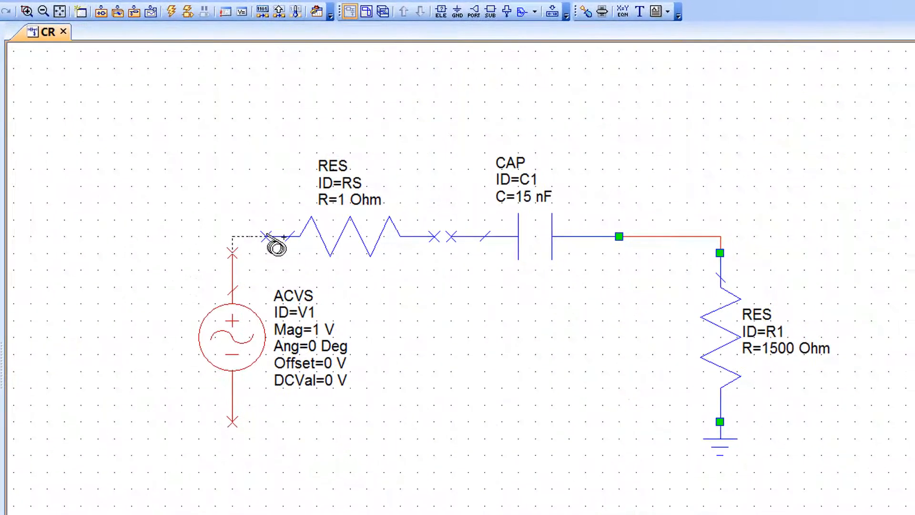
click(608, 274)
click(626, 274)
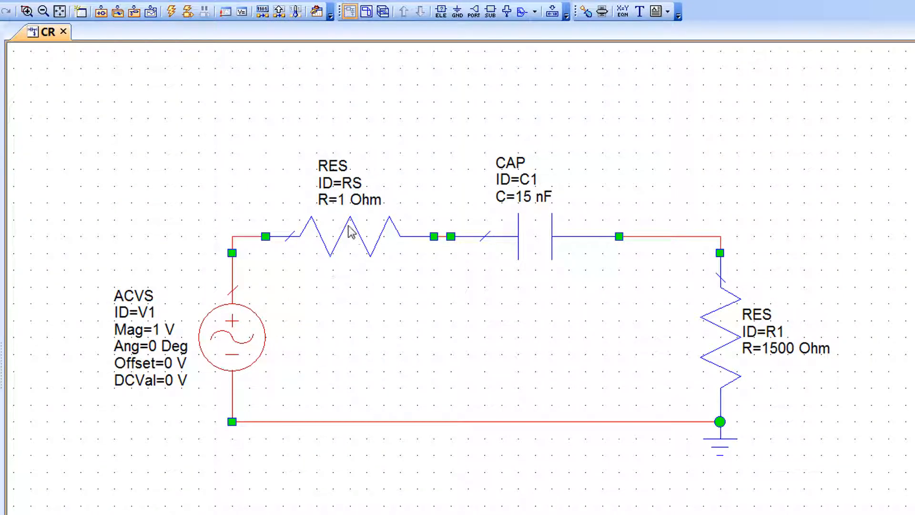
Step: Set the resistance of series resistor RS to 600 Ohm
double_click(345, 200)
text(600)
key(Return)
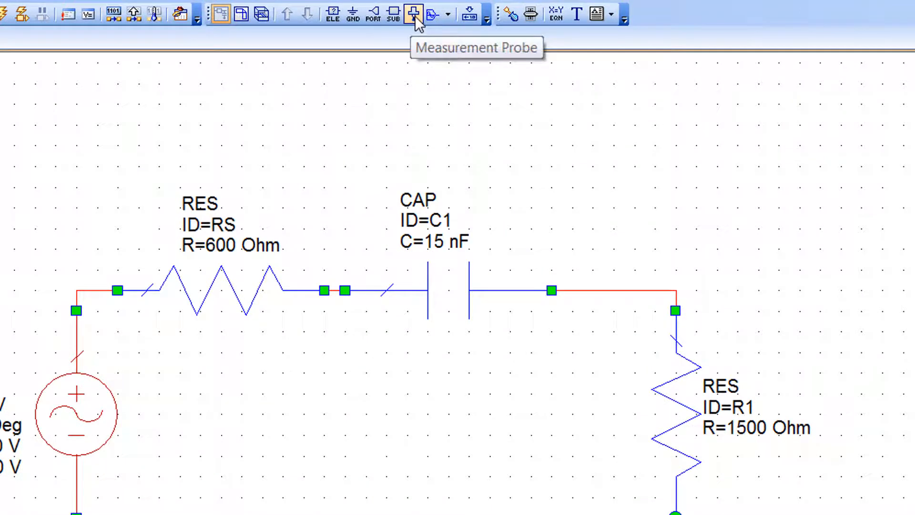
Step: Place a measurement probe on the node between RS and the capacitor and set its ID to Vin
click(413, 14)
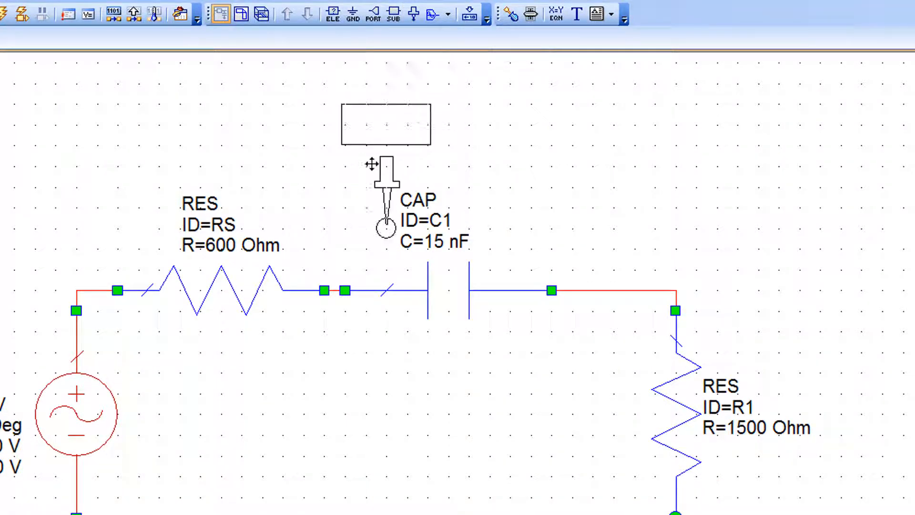
click(351, 230)
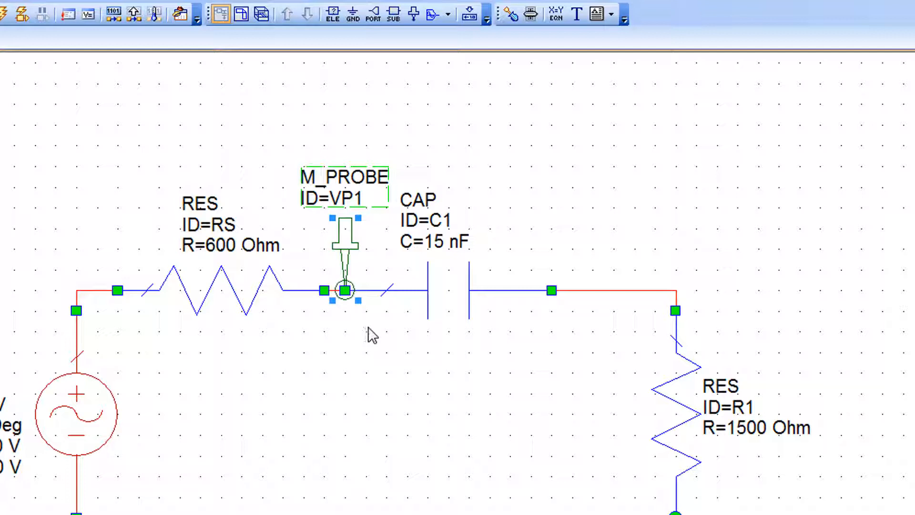
double_click(354, 201)
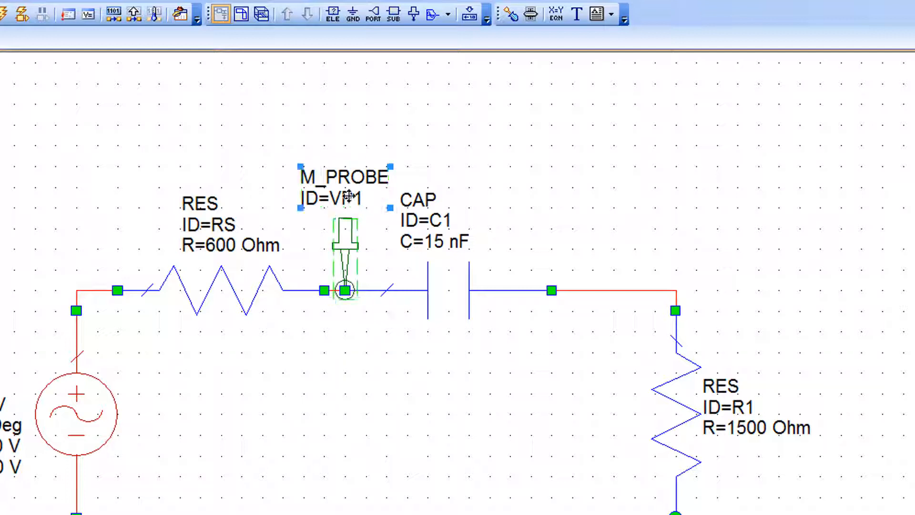
text(Vin)
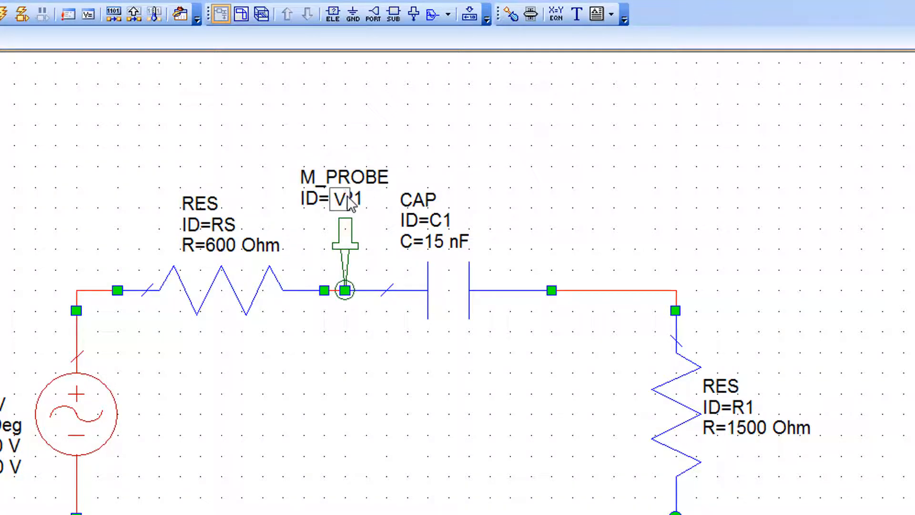
key(Return)
Step: Place a second measurement probe on the node above resistor R1 and set its ID to Vout
click(421, 20)
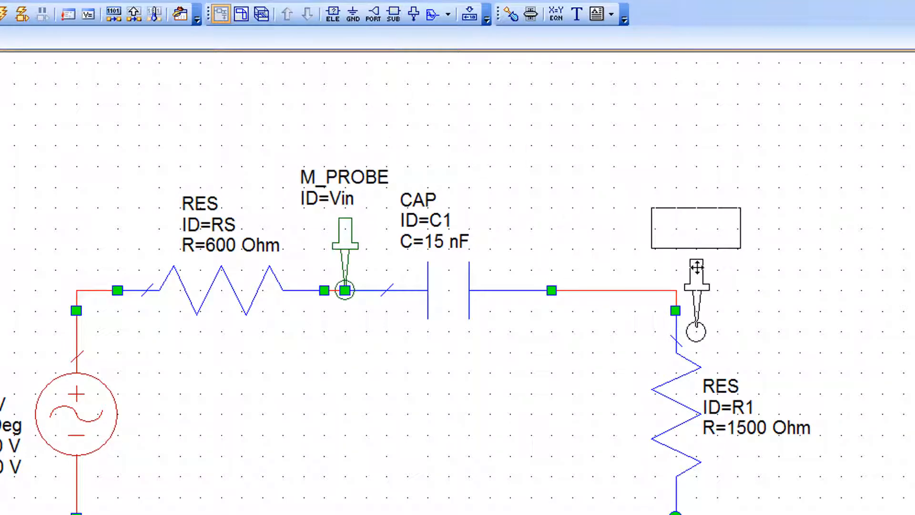
click(672, 245)
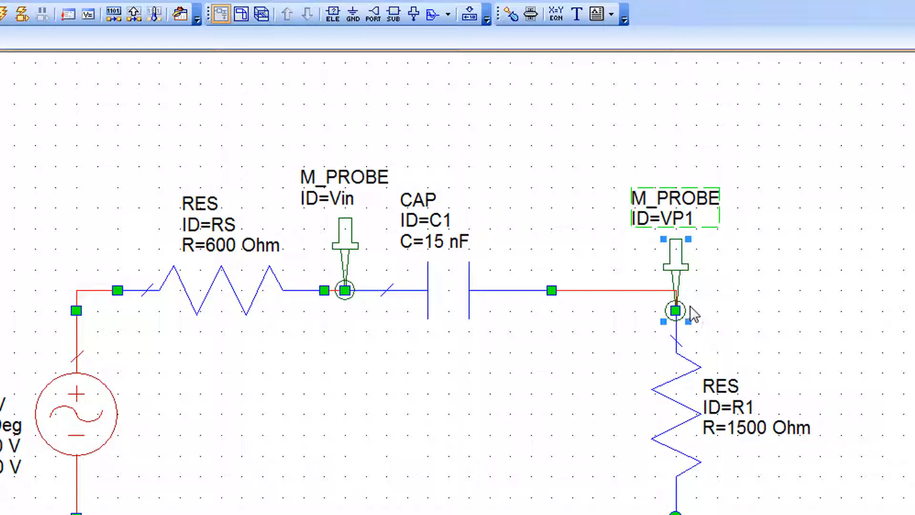
double_click(681, 220)
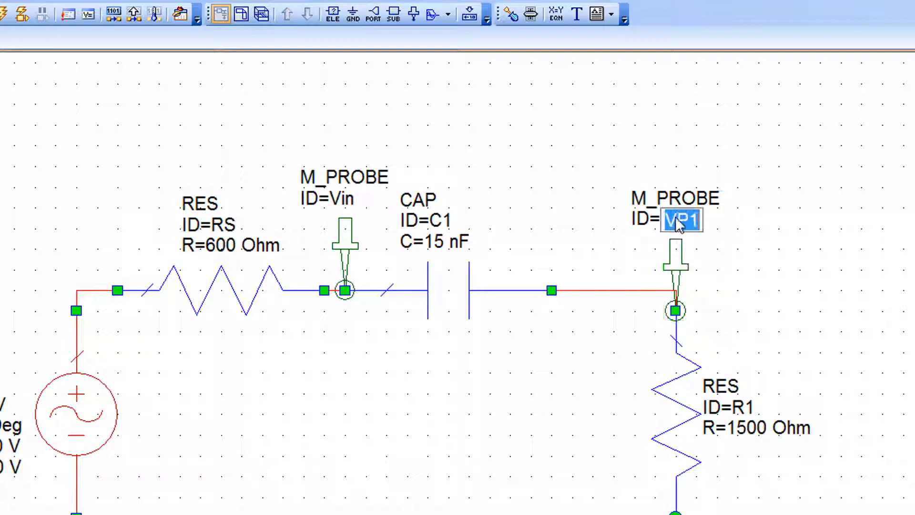
text(Vout)
key(Return)
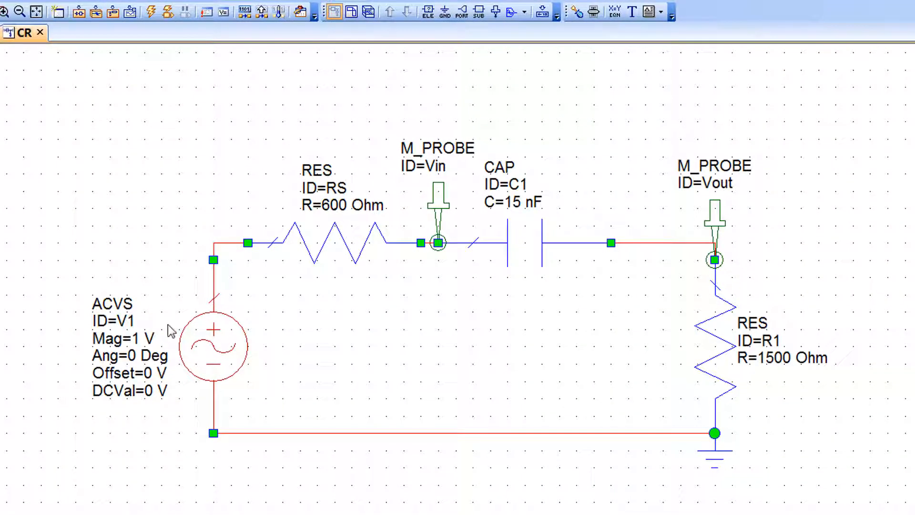
Step: Set the AC voltage source's magnitude to 2 V
double_click(138, 338)
text(2)
click(143, 277)
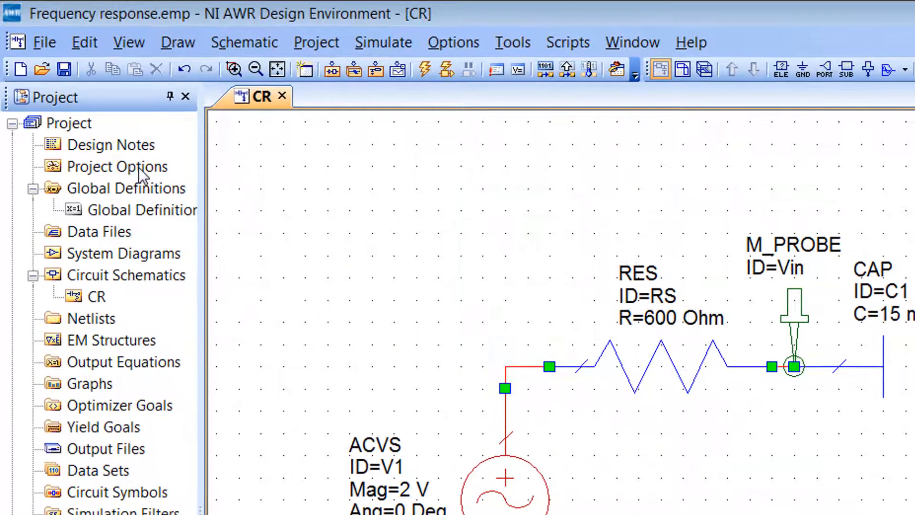
Step: In the project's frequency options, use kHz as the data entry unit and enter a range from 0.7 to 70 kHz
double_click(139, 167)
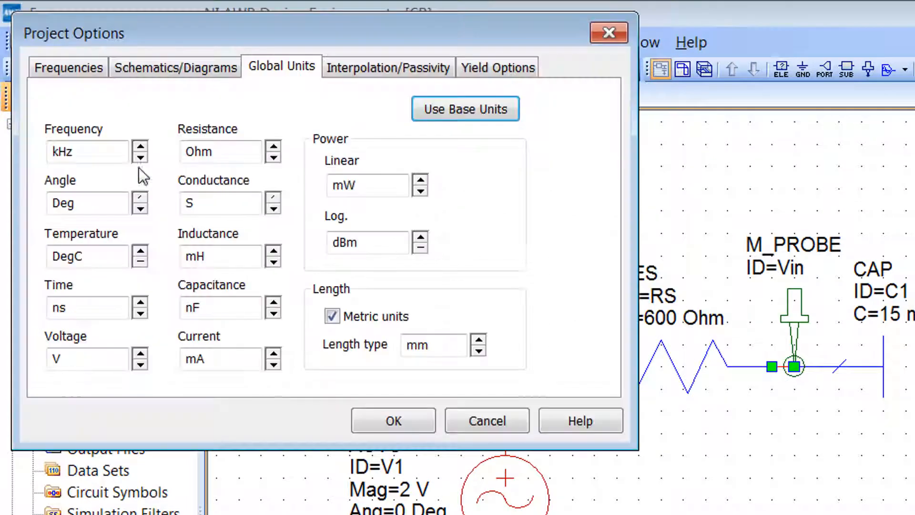
click(64, 67)
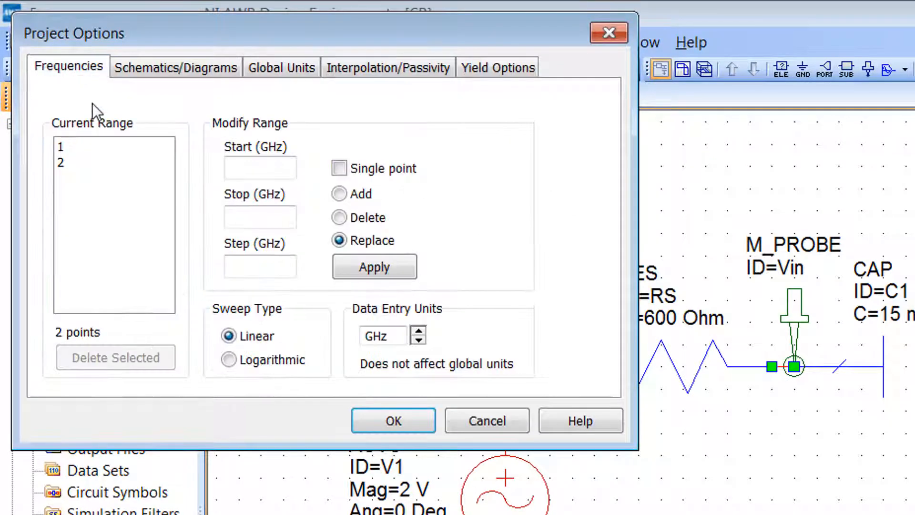
click(421, 341)
click(422, 341)
click(247, 171)
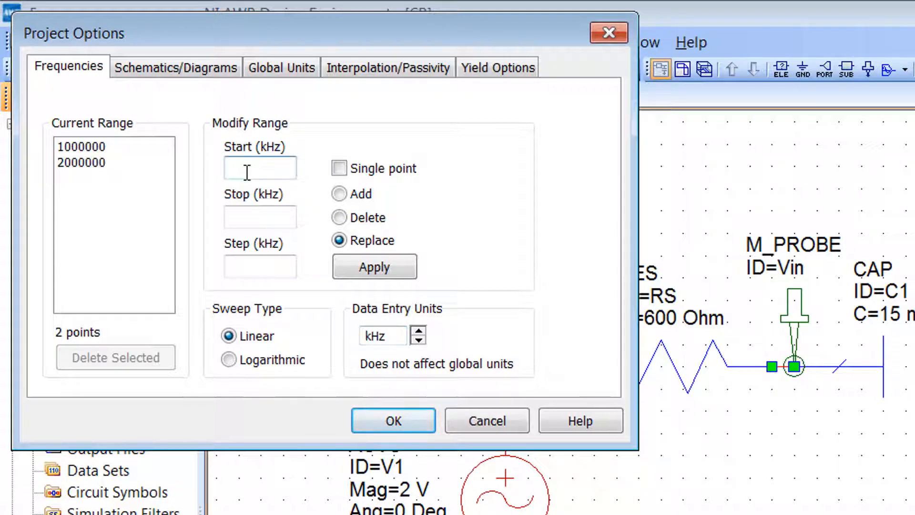
text(0.7)
click(267, 217)
text(70)
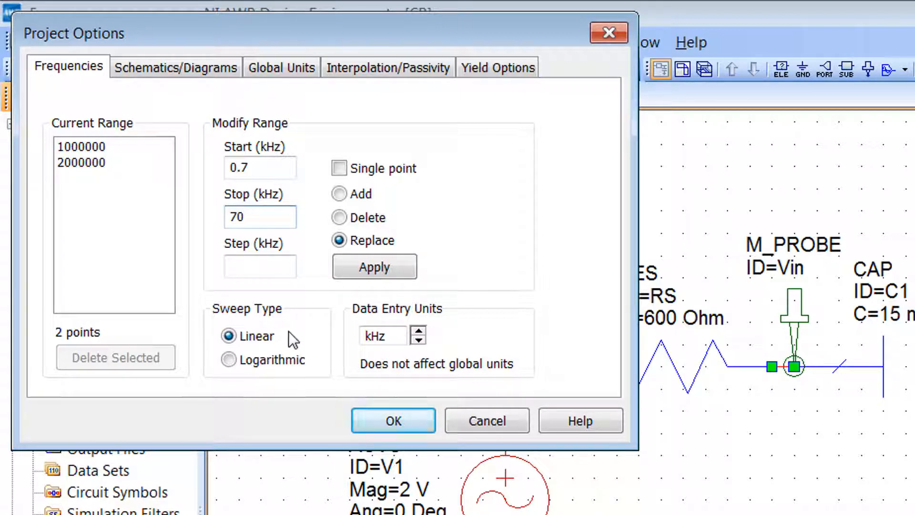
Step: Make the frequency sweep logarithmic with 20 points per decade, replace the current range with it and accept the project options
click(229, 360)
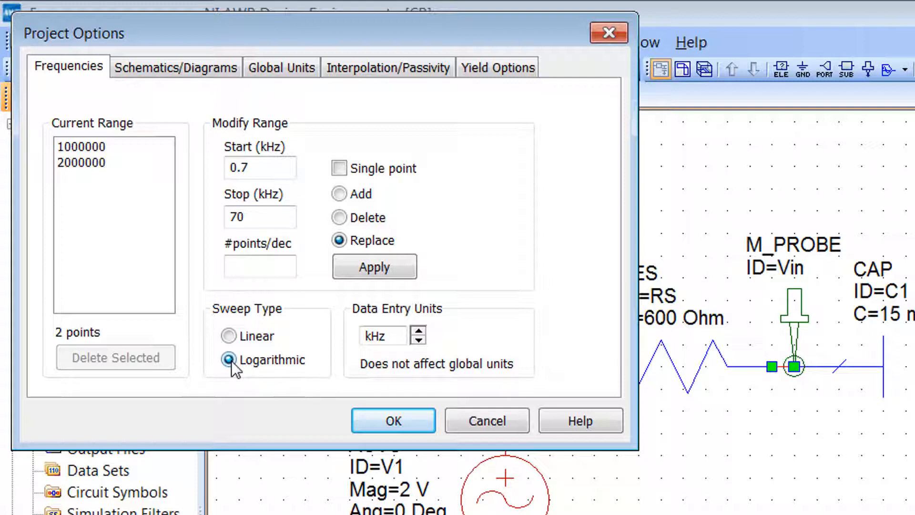
click(282, 267)
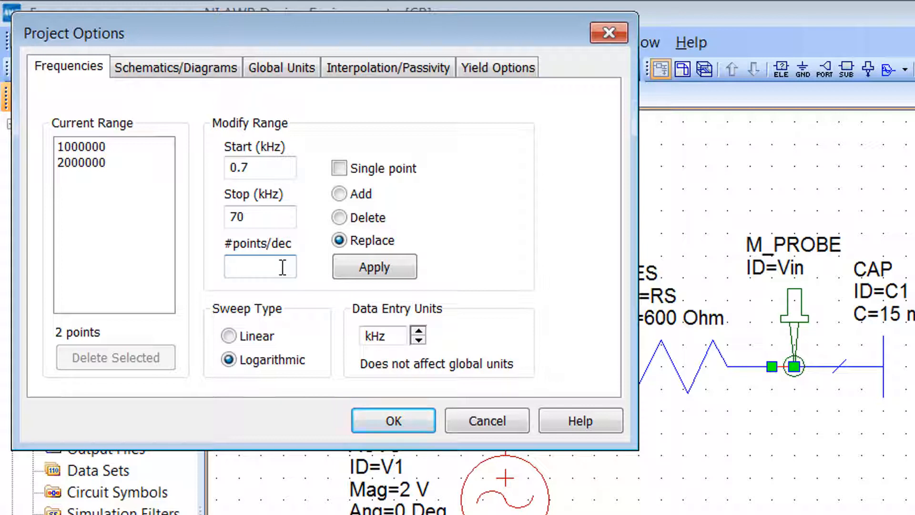
text(20)
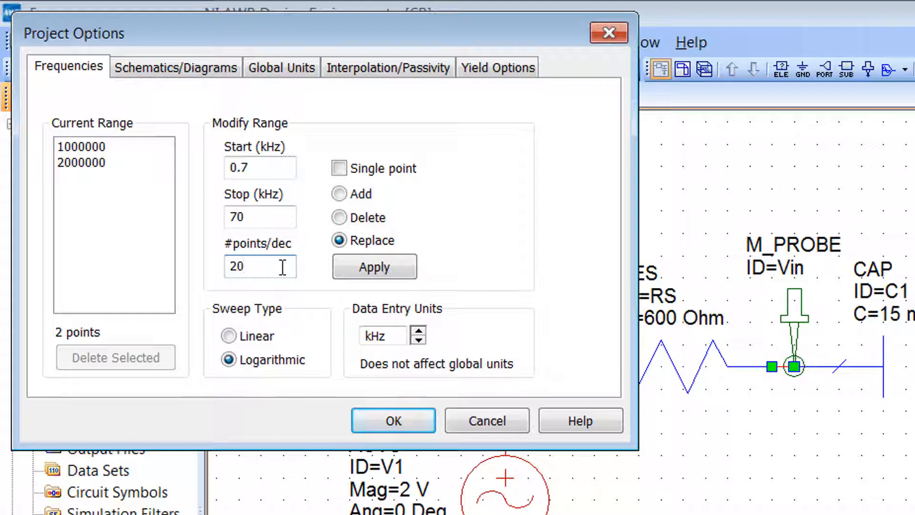
click(376, 267)
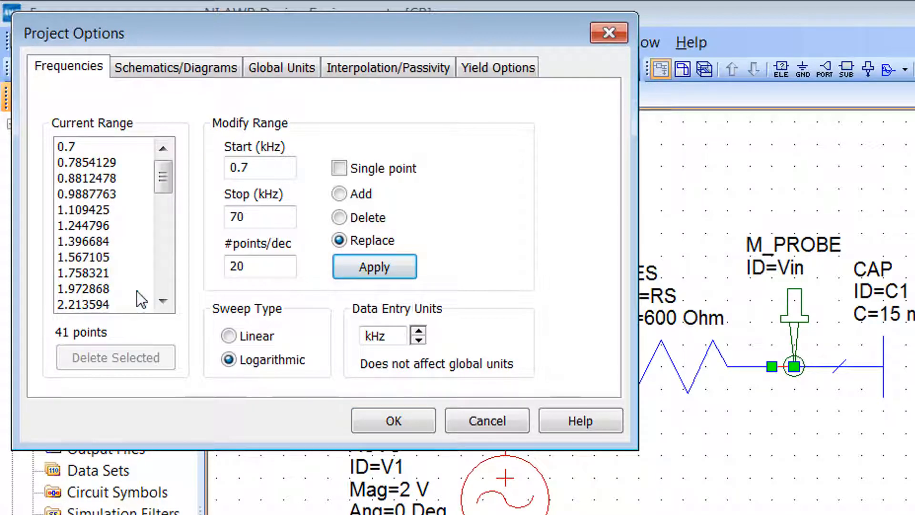
click(391, 421)
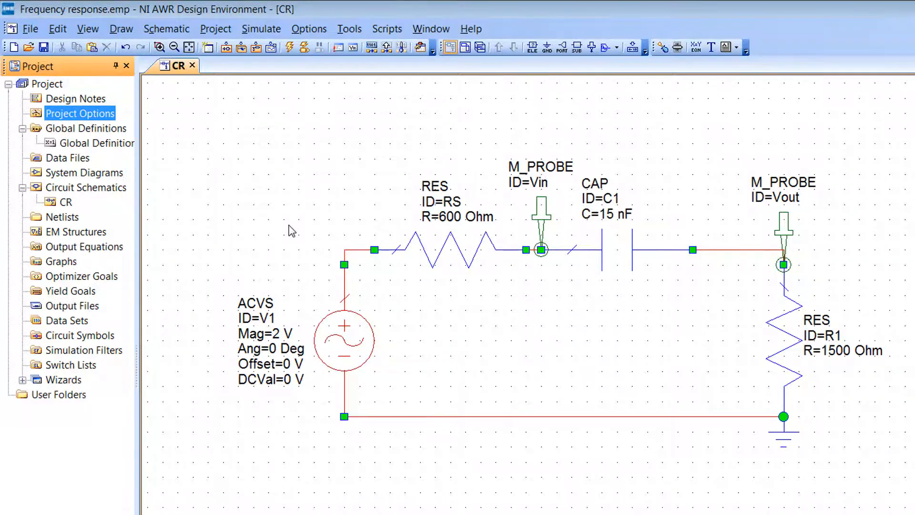
Step: Create a new rectangular graph named CR_gain
click(63, 261)
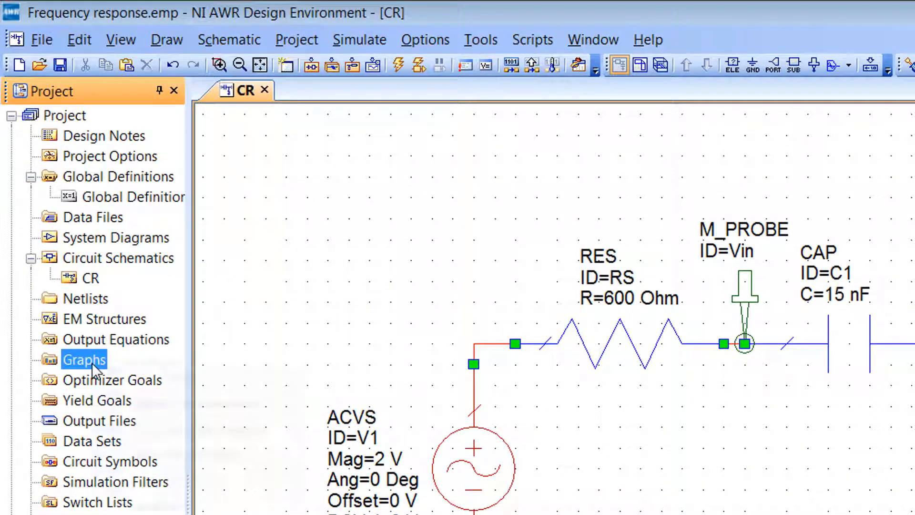
right_click(92, 362)
click(142, 376)
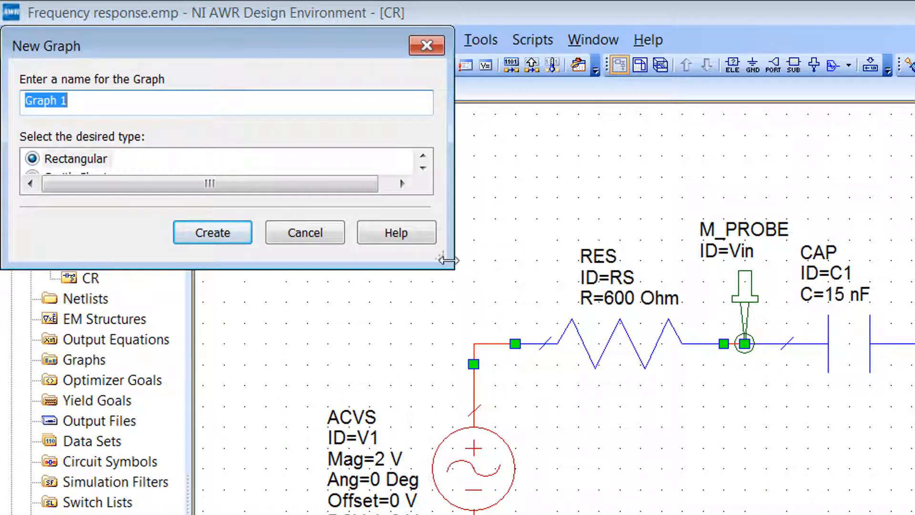
drag(439, 258, 460, 438)
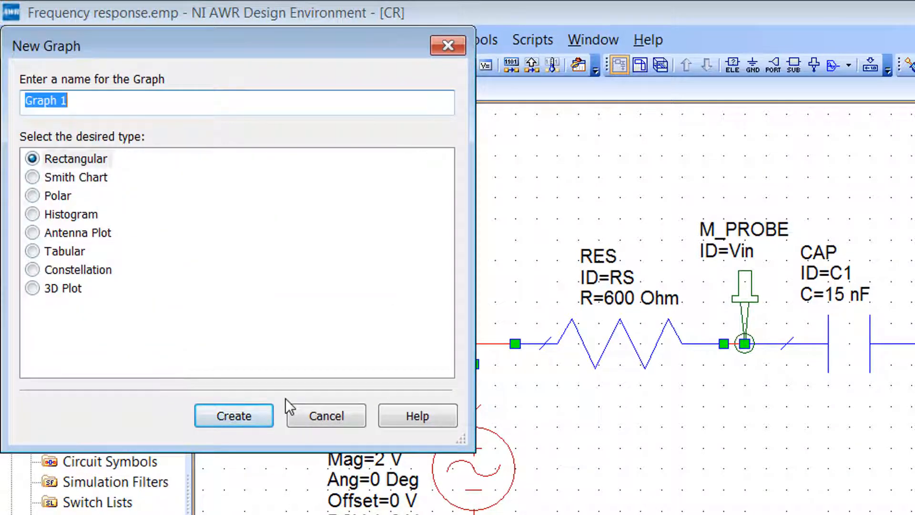
text(CR)
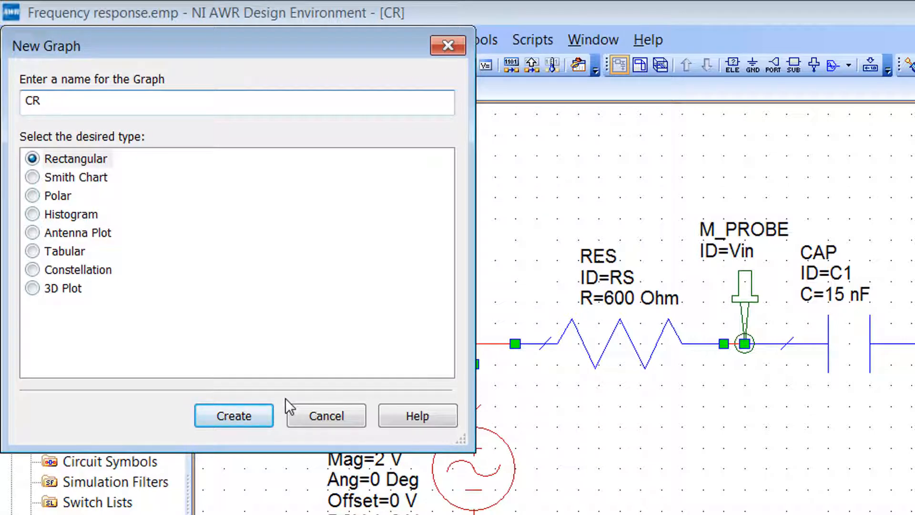
text(_gain)
click(234, 417)
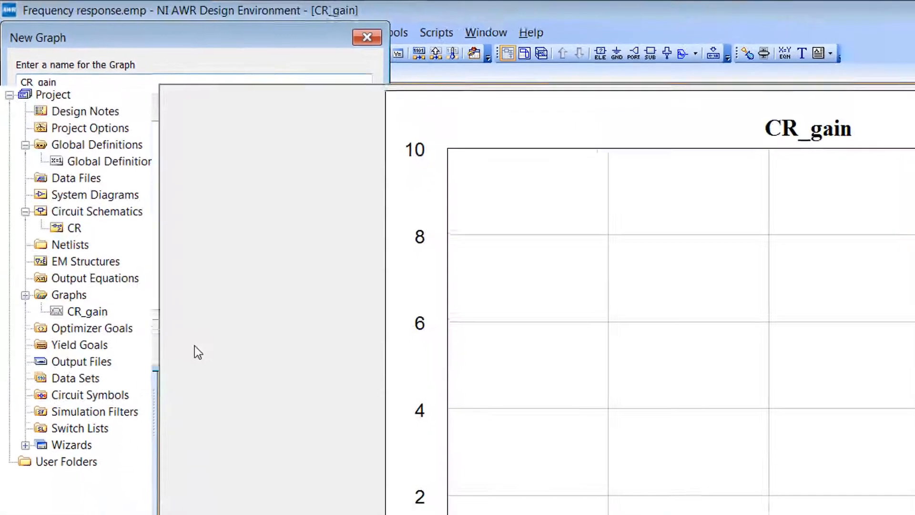
Step: Start a new measurement on the CR_gain graph and choose the nonlinear voltage measurement Vgain
right_click(631, 296)
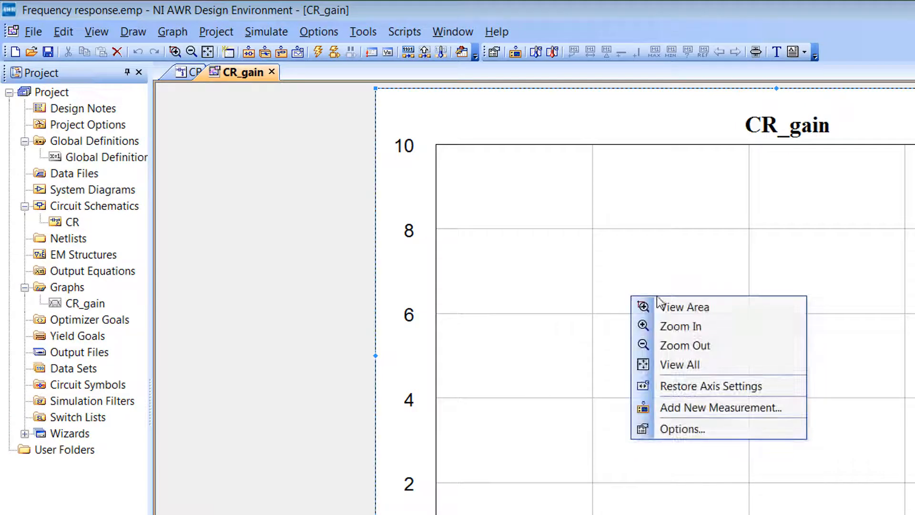
click(719, 408)
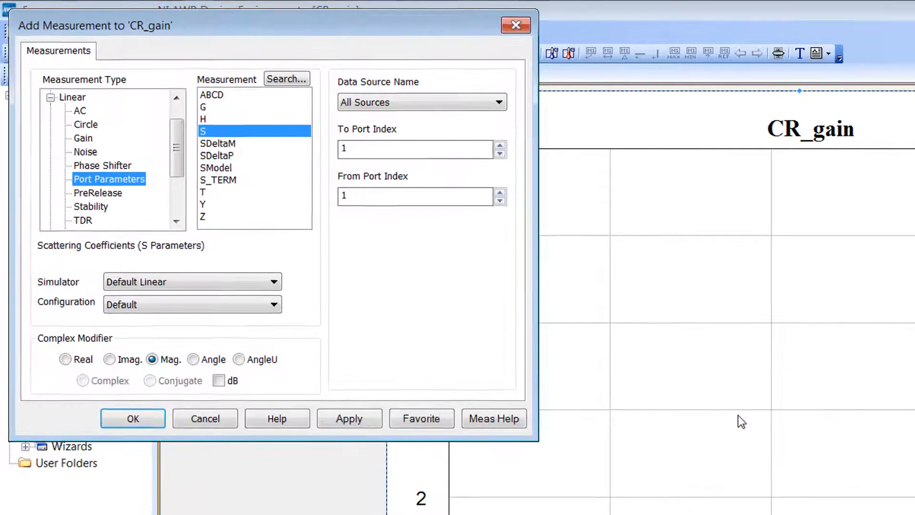
drag(194, 167, 190, 213)
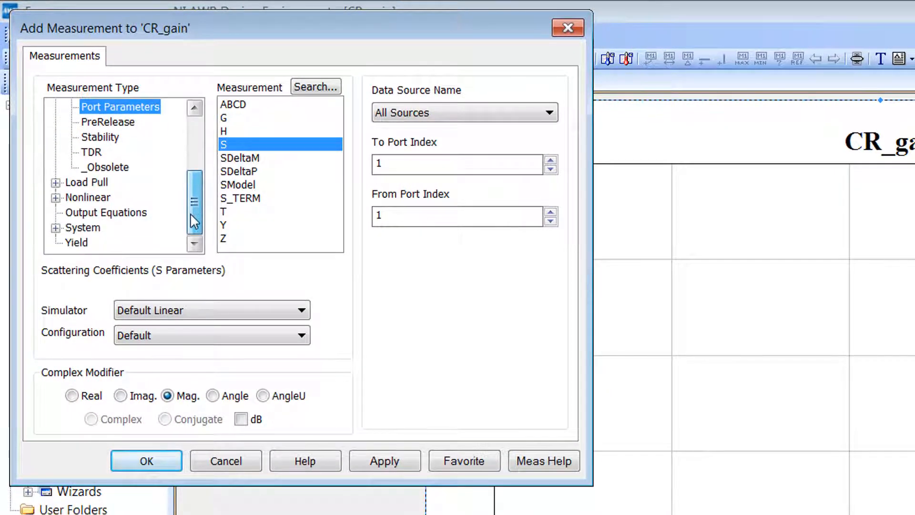
click(55, 198)
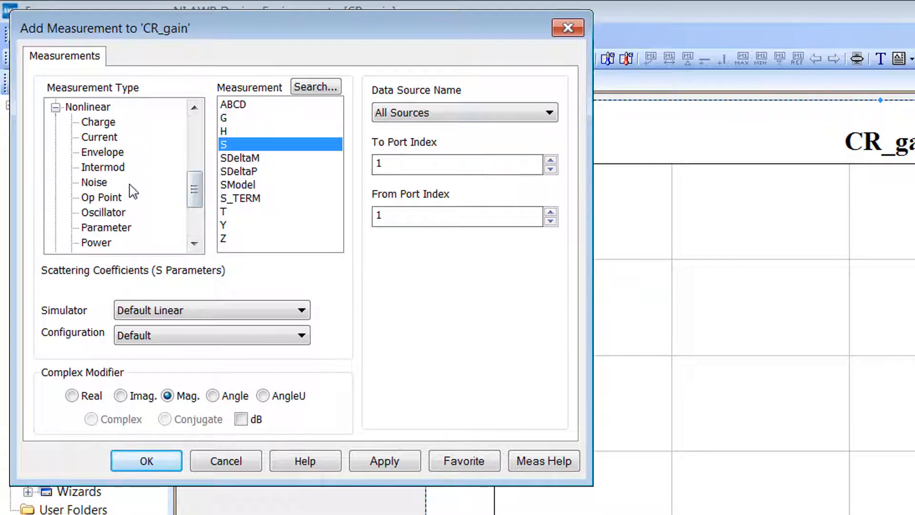
drag(205, 201, 205, 215)
click(114, 212)
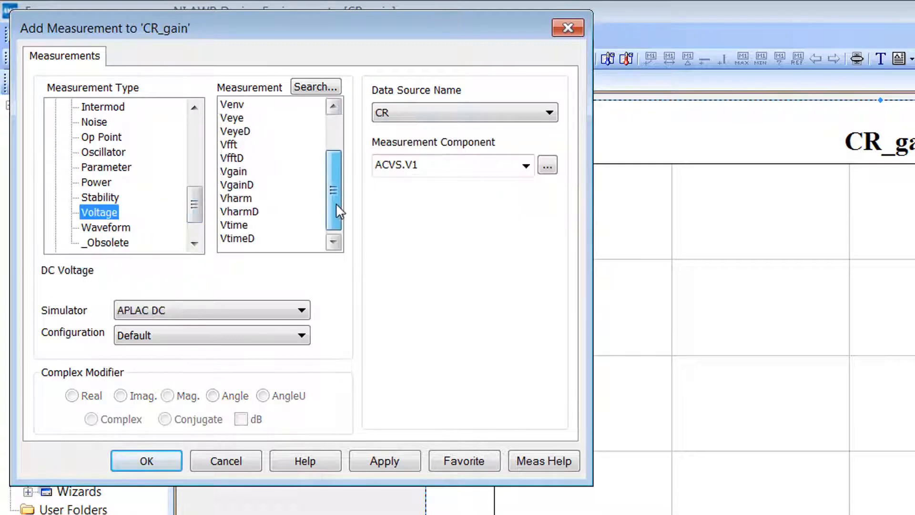
click(233, 171)
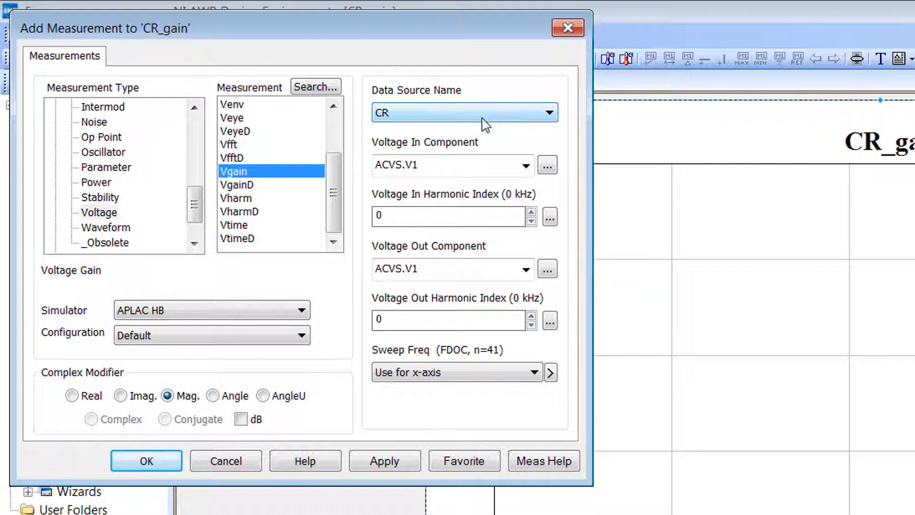
Step: Set the measurement's Voltage In Component to the probe M_PROBE.Vin by picking it on the CR schematic
click(548, 167)
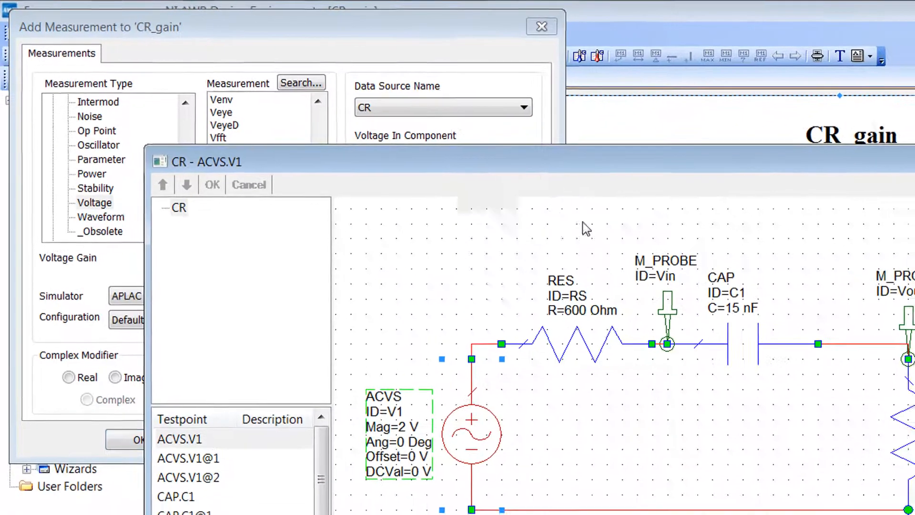
click(640, 289)
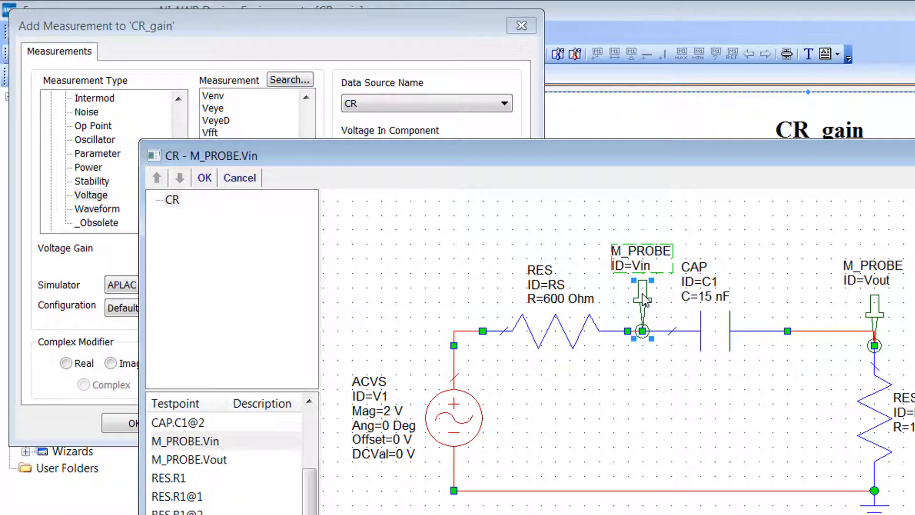
click(204, 178)
Step: Set the measurement's Voltage Out Component to the probe M_PROBE.Vout by picking it on the CR schematic
click(502, 246)
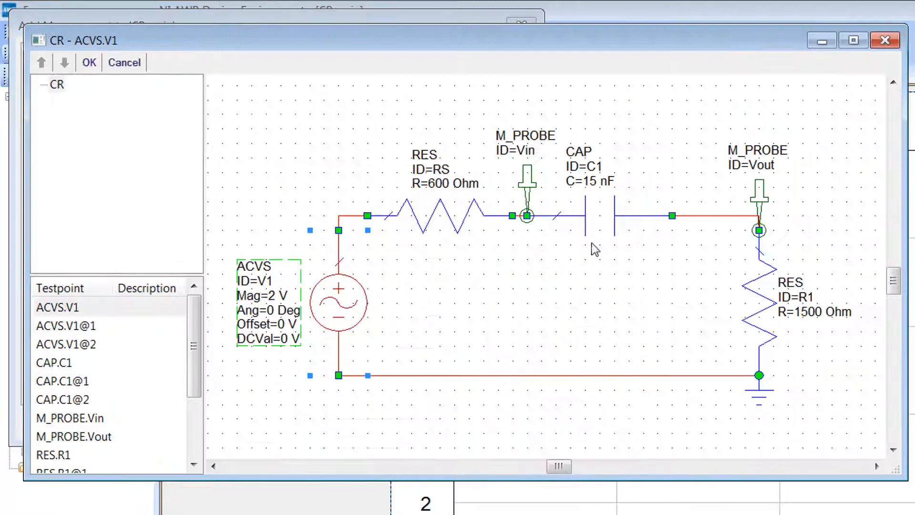
click(759, 196)
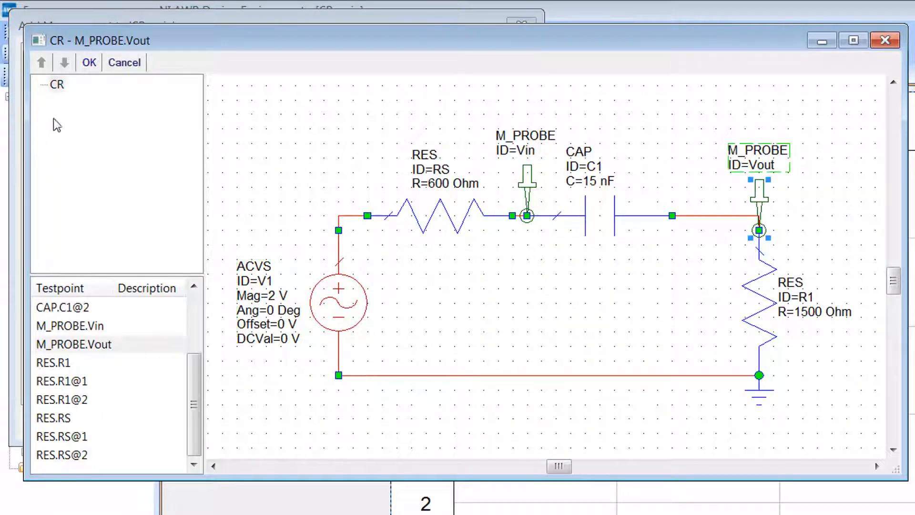
click(89, 63)
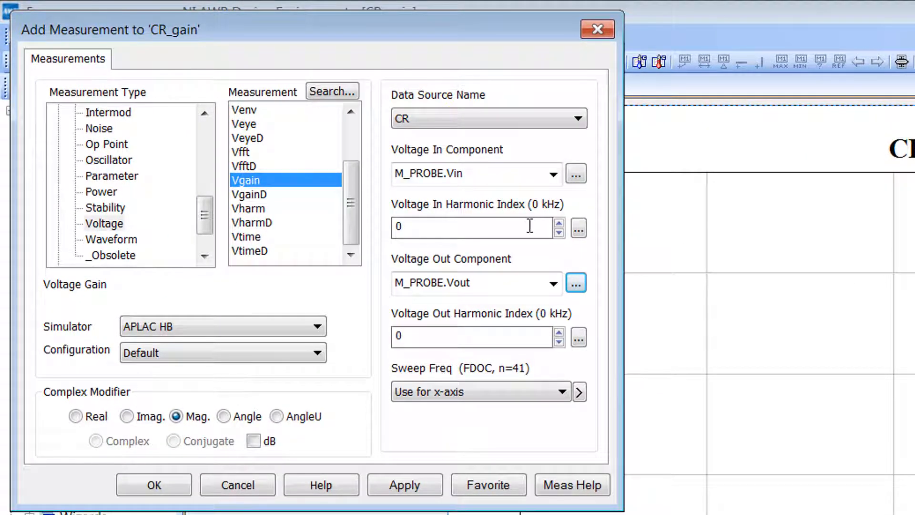
Step: Set the input and output voltage harmonic indexes to 1 and add the magnitude Vgain measurement to the CR_gain graph
click(559, 222)
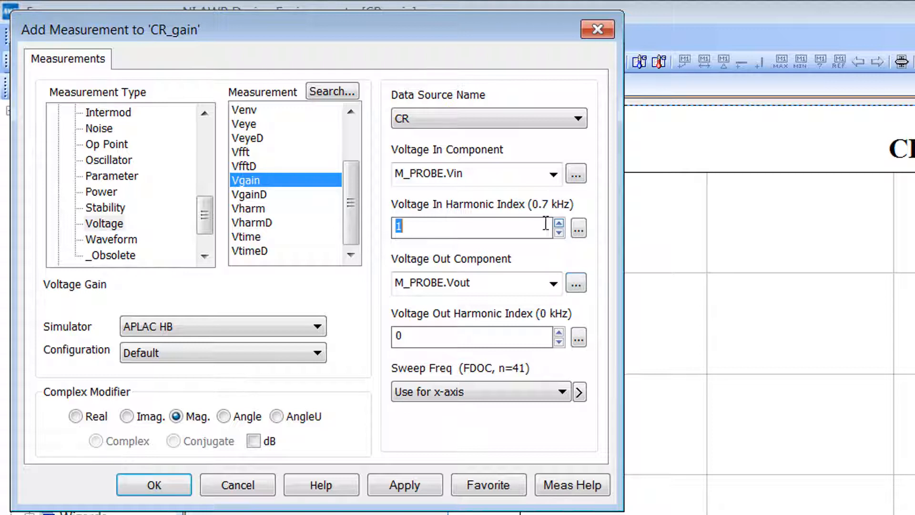
click(559, 331)
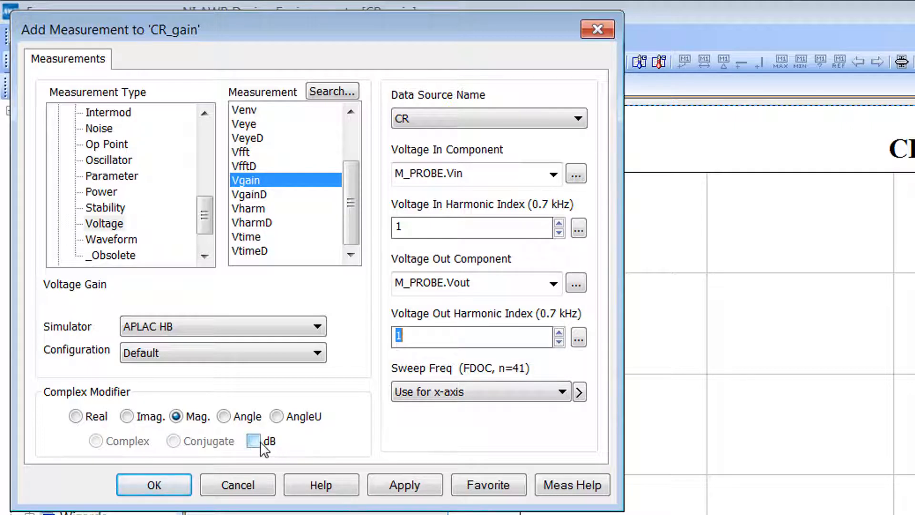
click(404, 482)
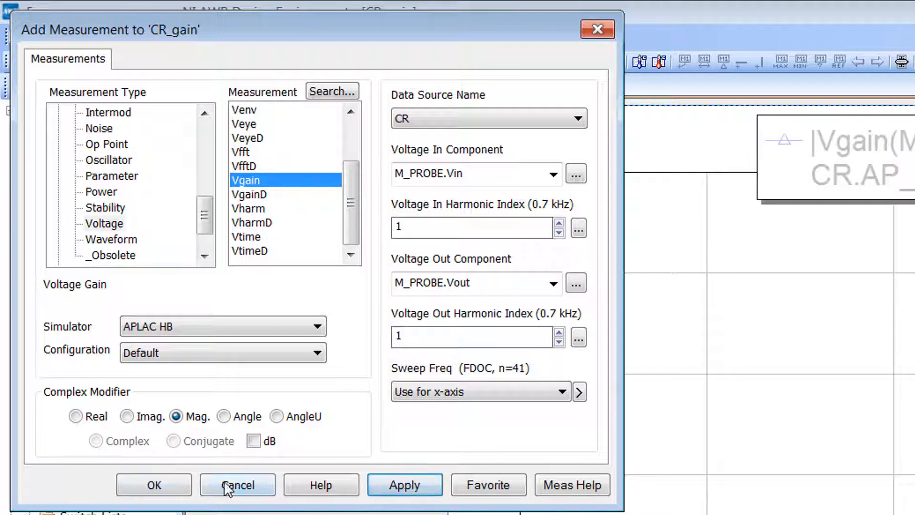
click(169, 483)
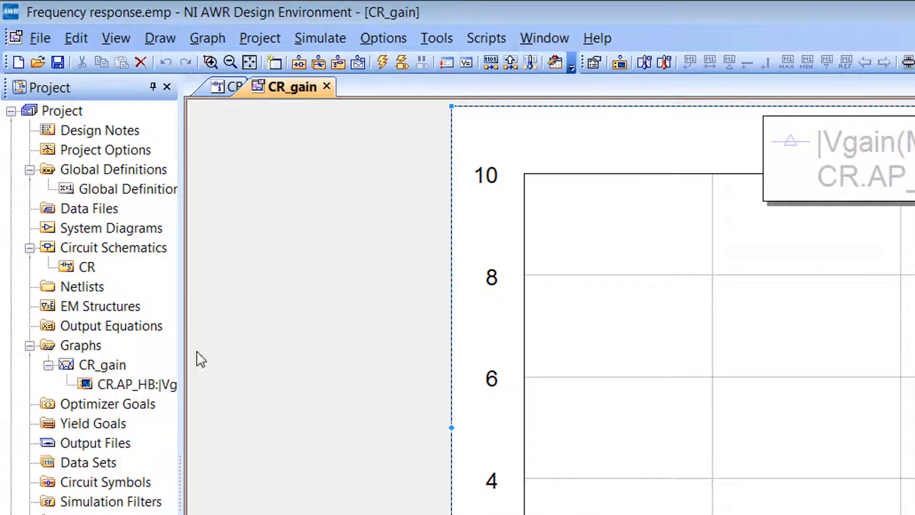
Step: Simulate the circuit, then close the simulation window with its keep-open-when-finished option turned off
click(382, 62)
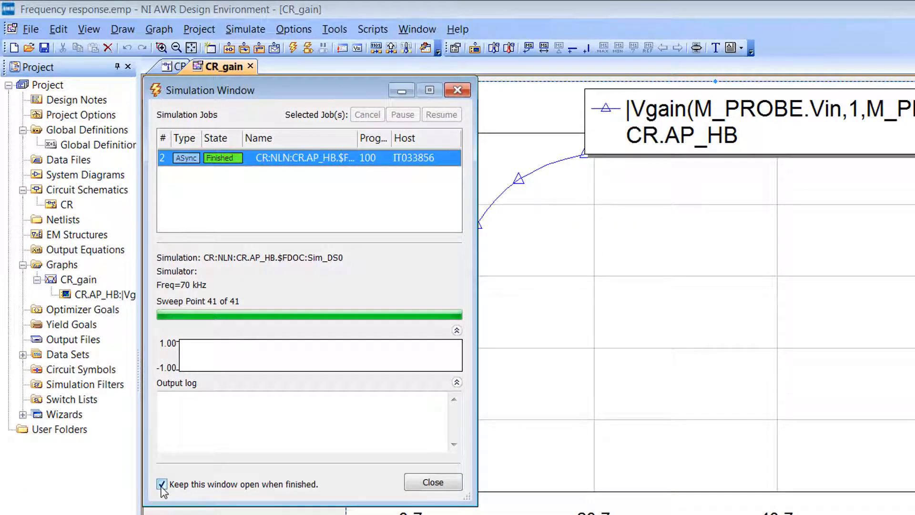
click(162, 484)
click(436, 485)
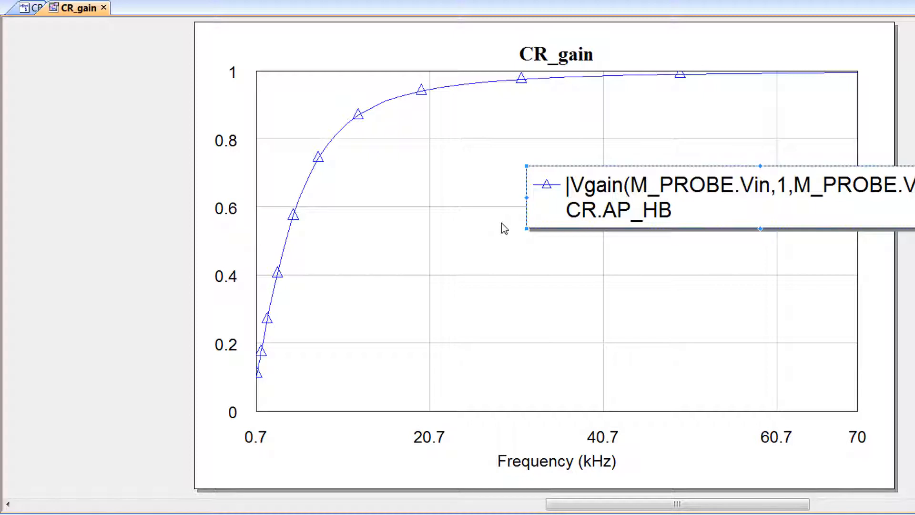
Step: Set the x axis of the CR_gain graph to a logarithmic scale and accept the plot options
right_click(398, 227)
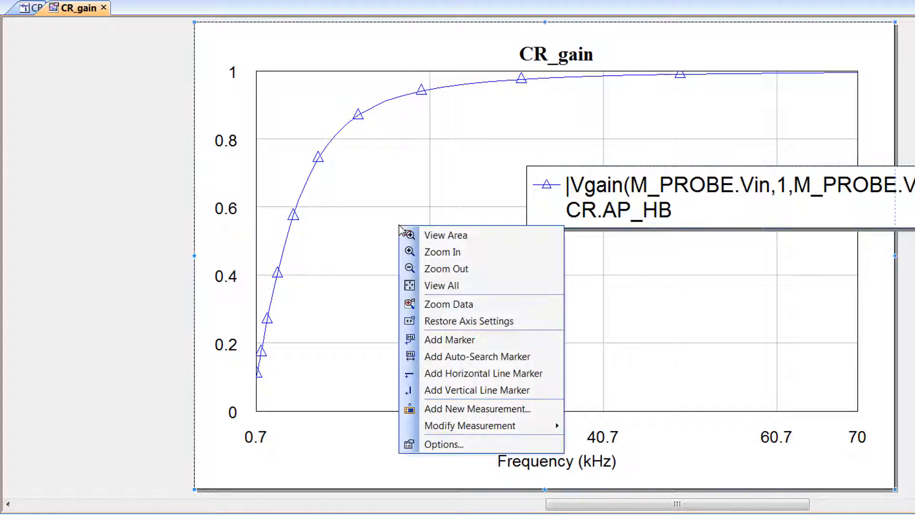
click(474, 446)
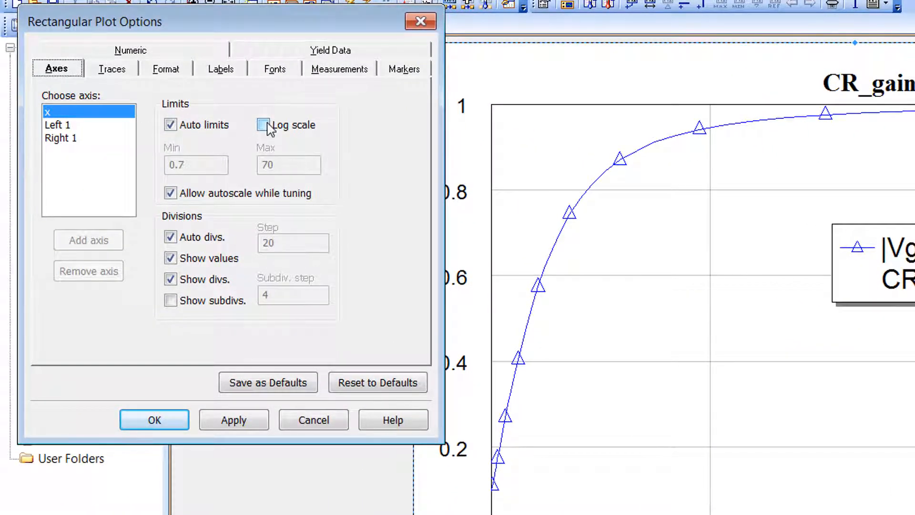
click(263, 125)
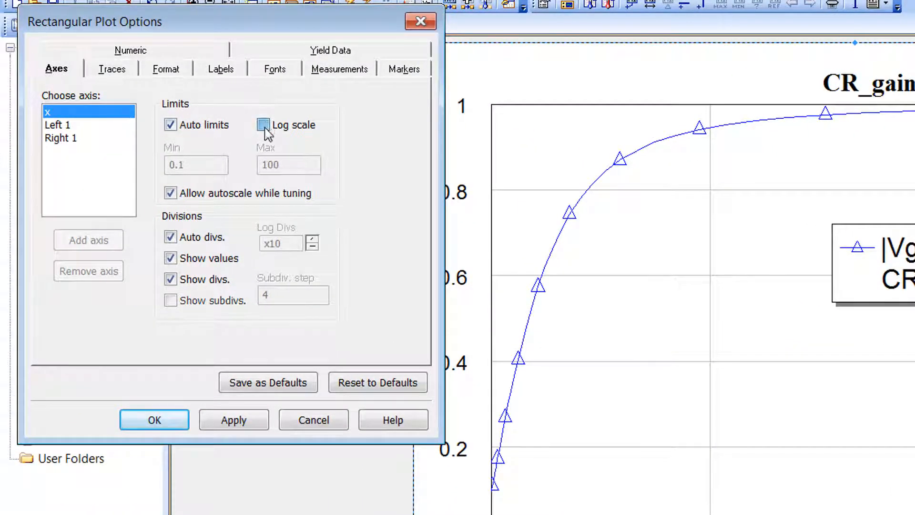
click(222, 420)
click(154, 419)
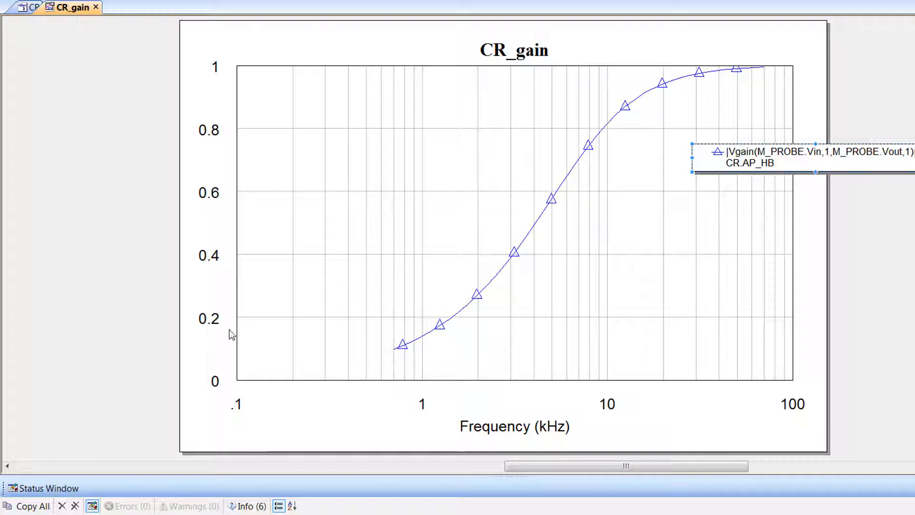
Step: Change the Vgain measurement on the CR_gain graph to dB and rerun the simulation
click(238, 113)
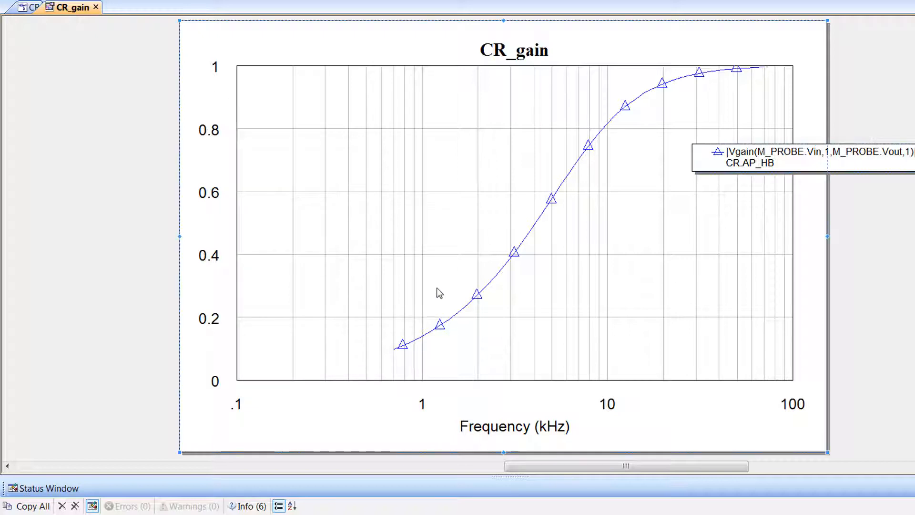
right_click(438, 187)
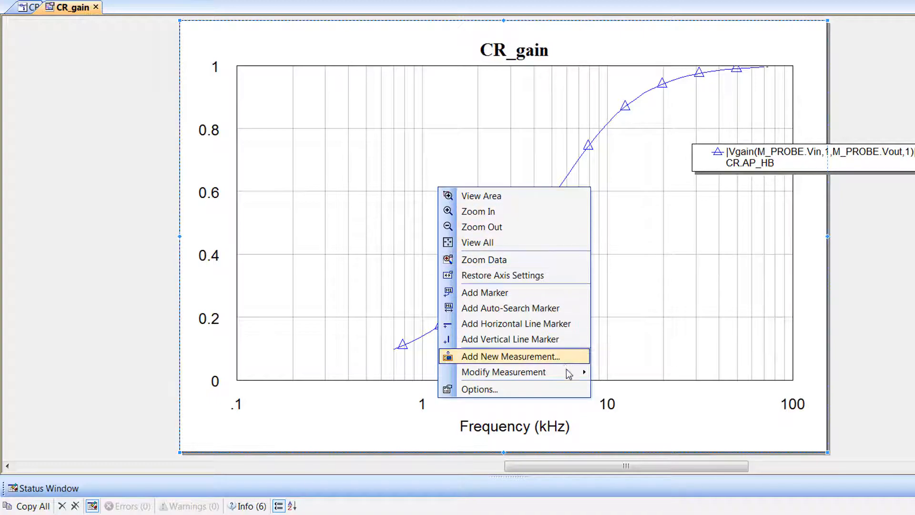
mouse_move(567, 372)
click(624, 374)
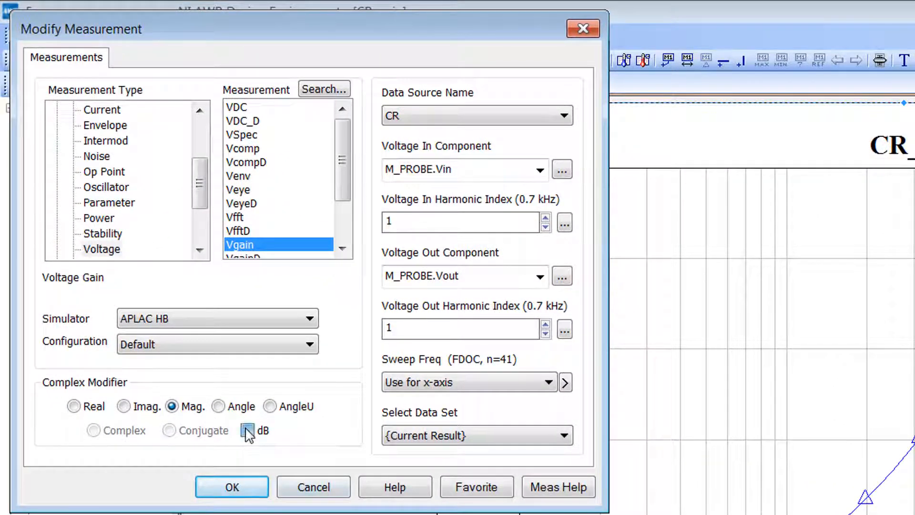
click(247, 431)
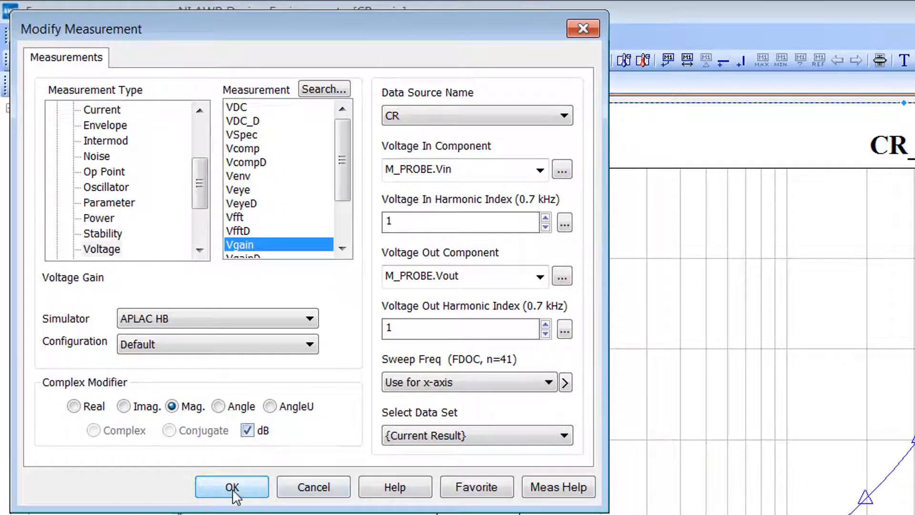
click(233, 486)
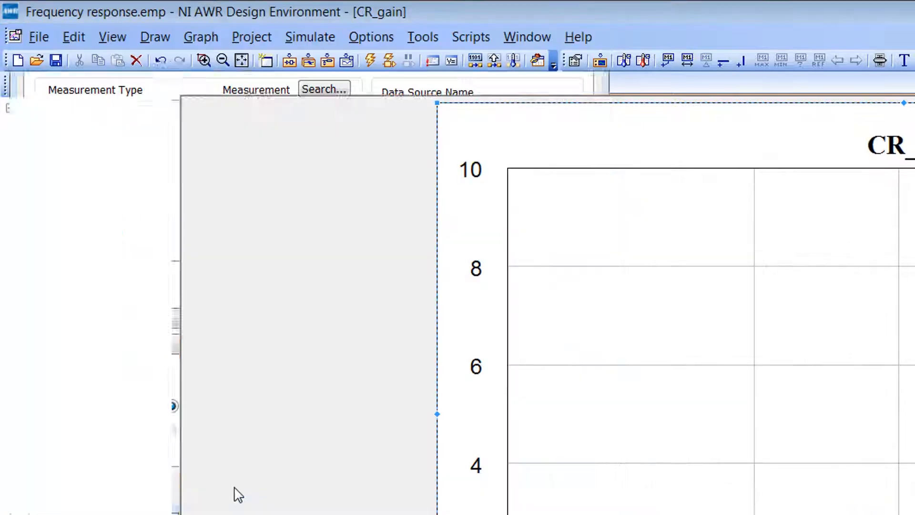
click(372, 60)
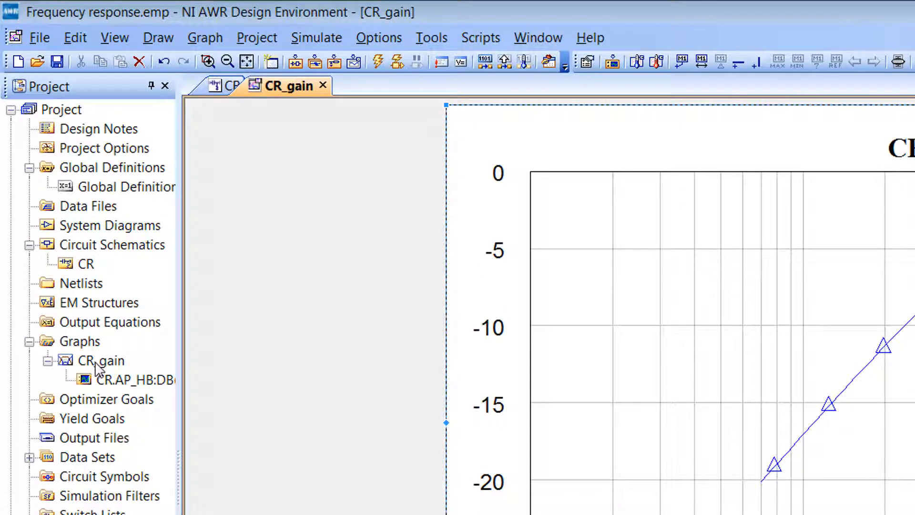
Step: Duplicate the CR_gain graph in the project
click(97, 364)
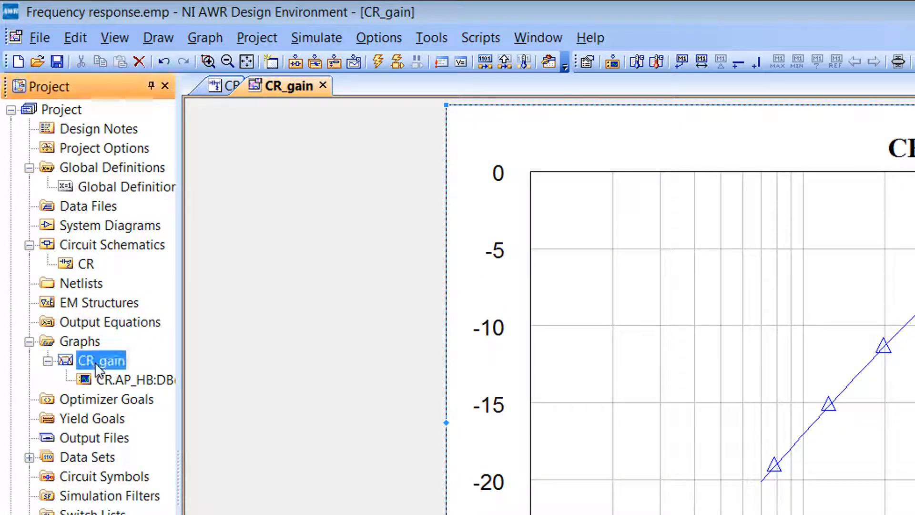
mouse_move(96, 362)
mouse_down()
mouse_move(86, 340)
mouse_move(99, 355)
mouse_up()
right_click(106, 360)
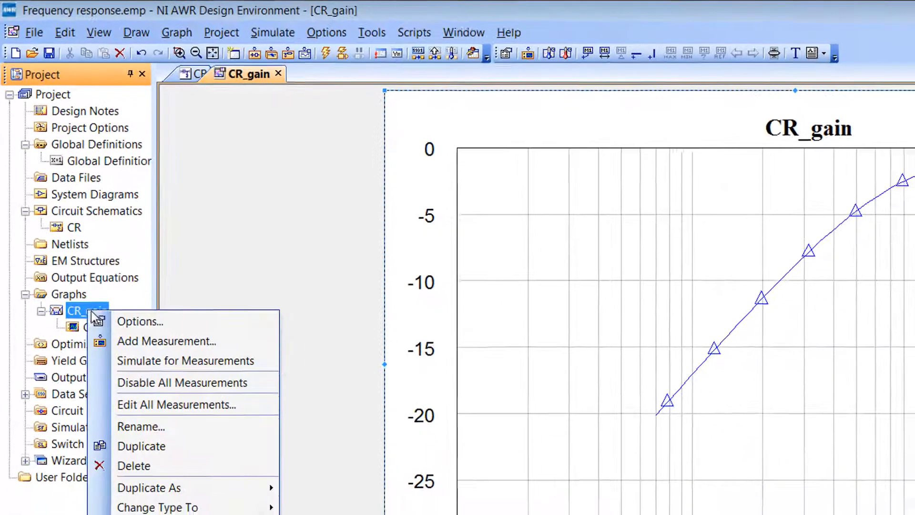
click(143, 446)
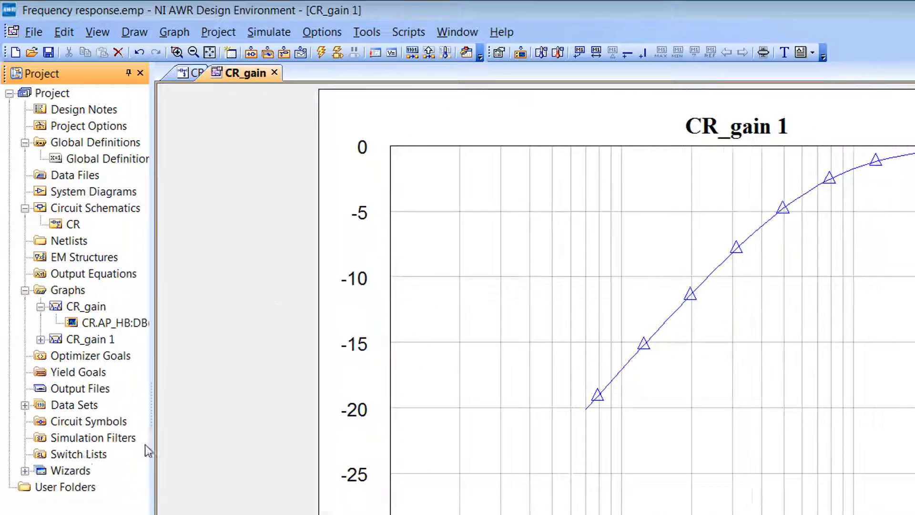
Step: Rename the duplicated graph as CR_phase
right_click(81, 340)
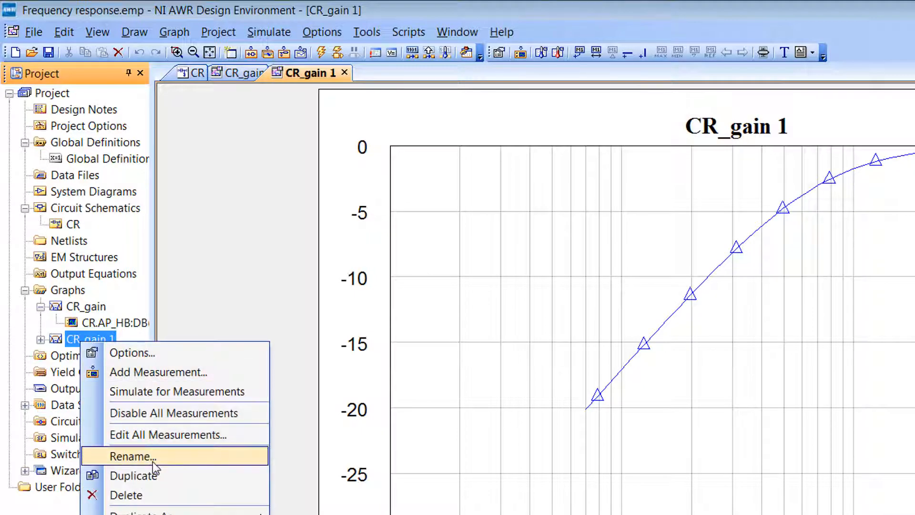
click(151, 460)
click(75, 81)
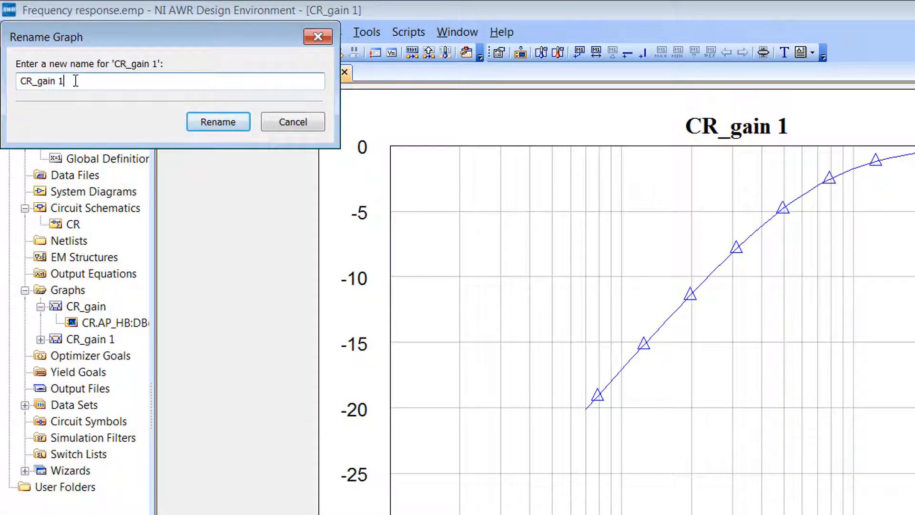
key(BackSpace)
key(BackSpace)
key(BackSpace)
key(BackSpace)
key(BackSpace)
key(BackSpace)
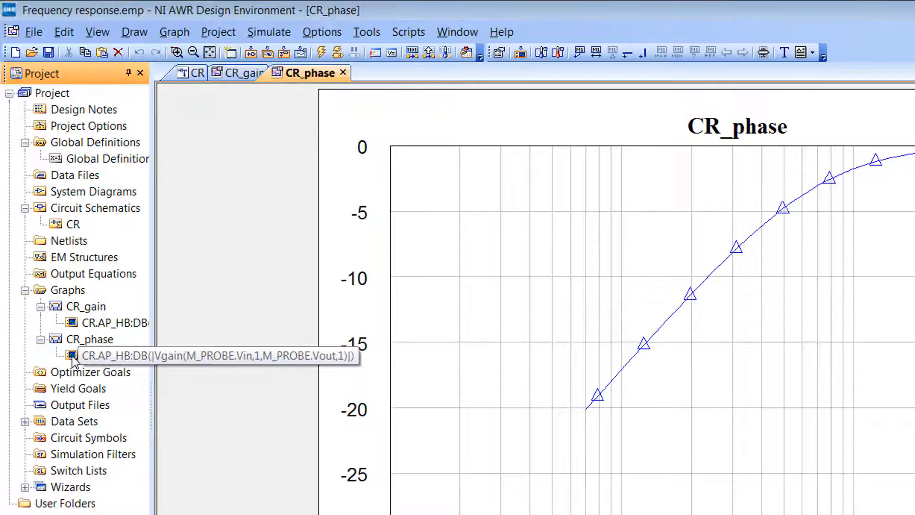
Step: Change the CR_phase graph's measurement to AngleU with dB turned off, and move the legend into the upper right of the plot
double_click(73, 356)
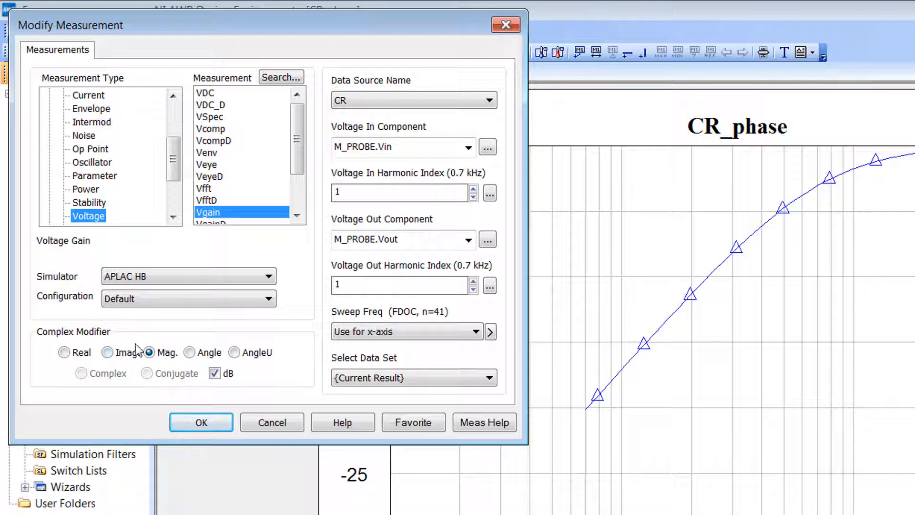
click(234, 352)
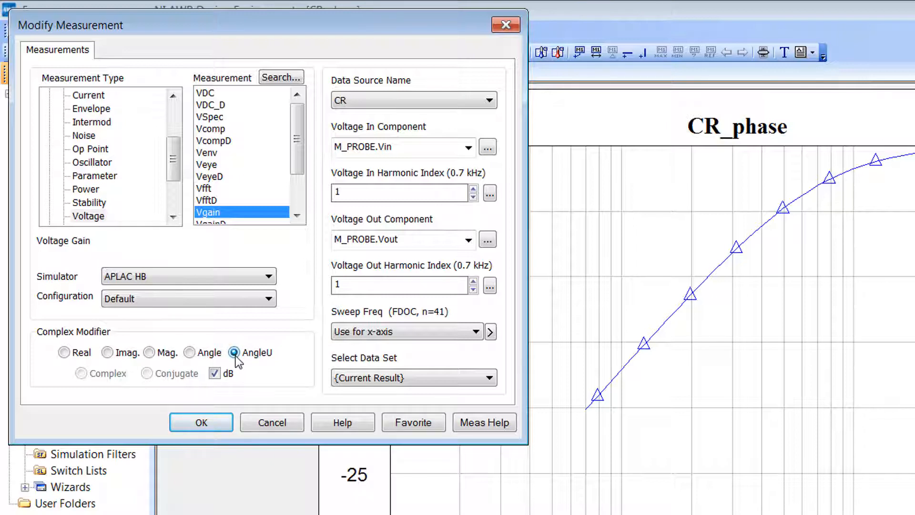
click(215, 373)
click(214, 423)
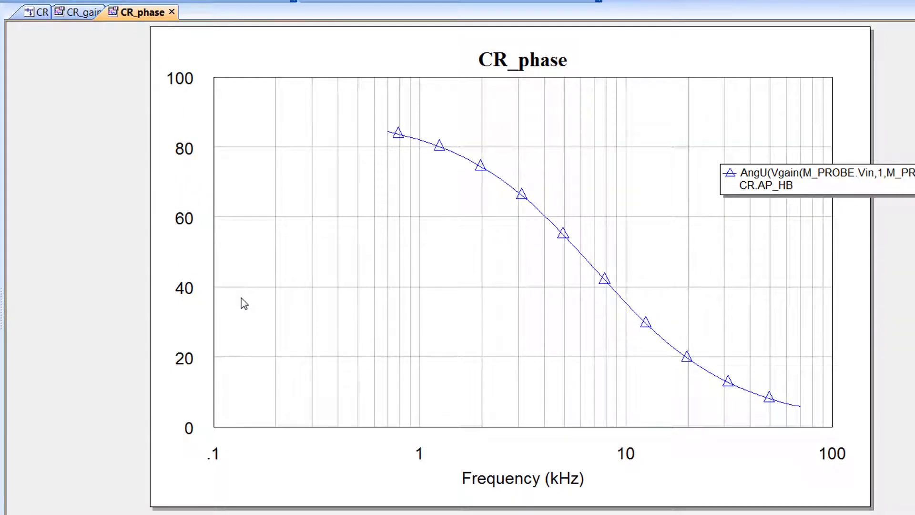
drag(881, 186, 732, 138)
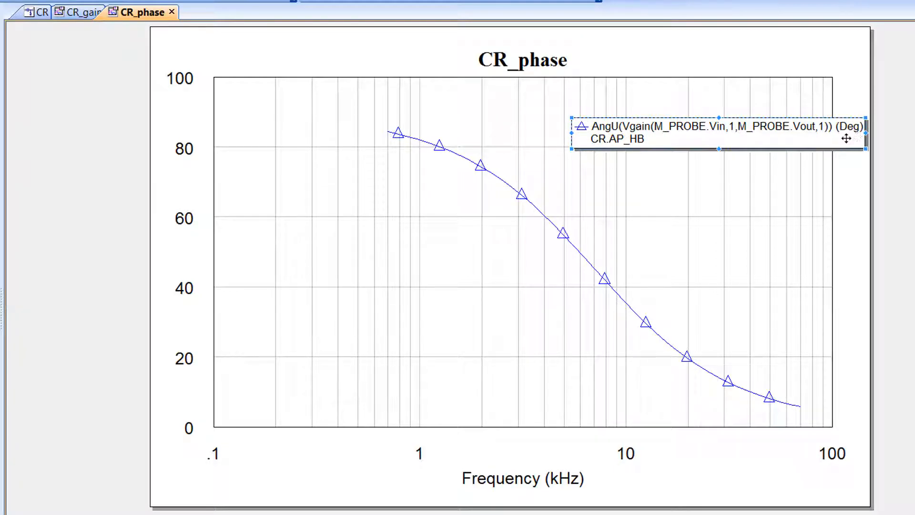
Step: Duplicate the CR circuit schematic and rename the copy as LR
click(94, 155)
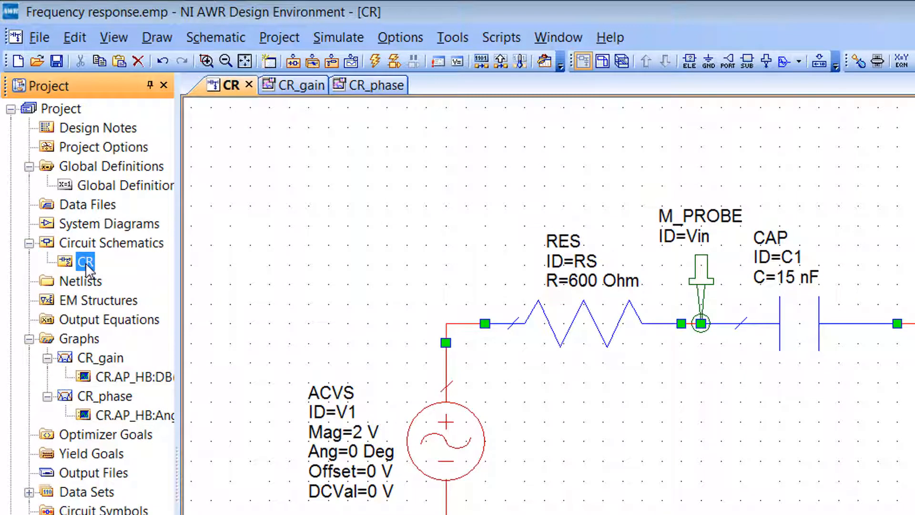
mouse_move(85, 262)
mouse_down()
mouse_move(95, 241)
mouse_move(91, 269)
mouse_up()
right_click(89, 265)
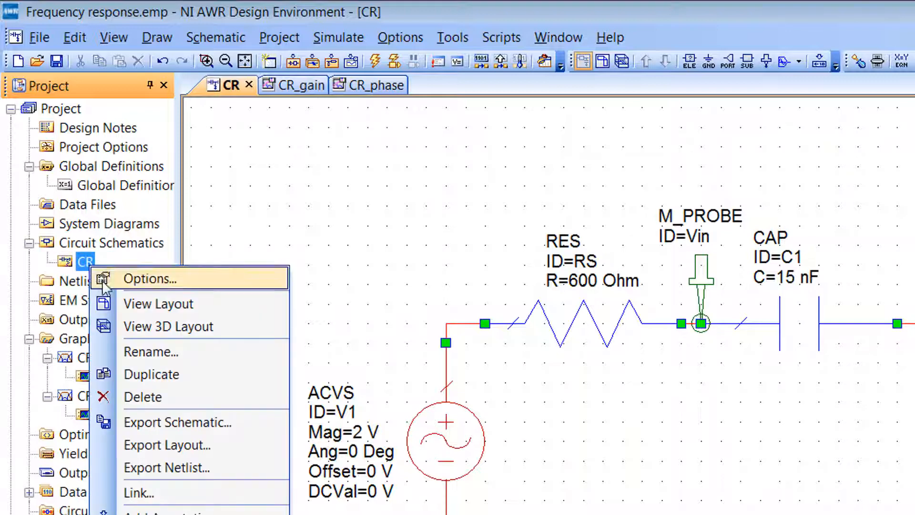
click(168, 375)
right_click(92, 280)
click(162, 367)
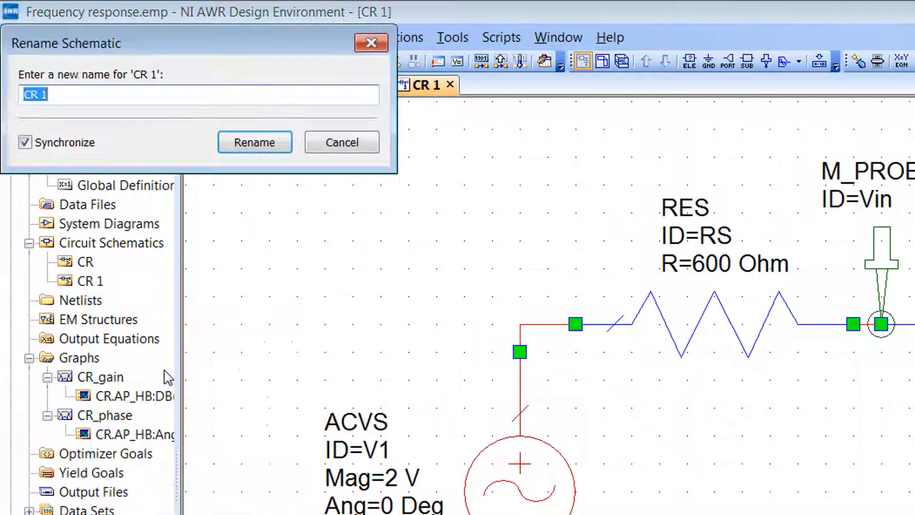
text(LR)
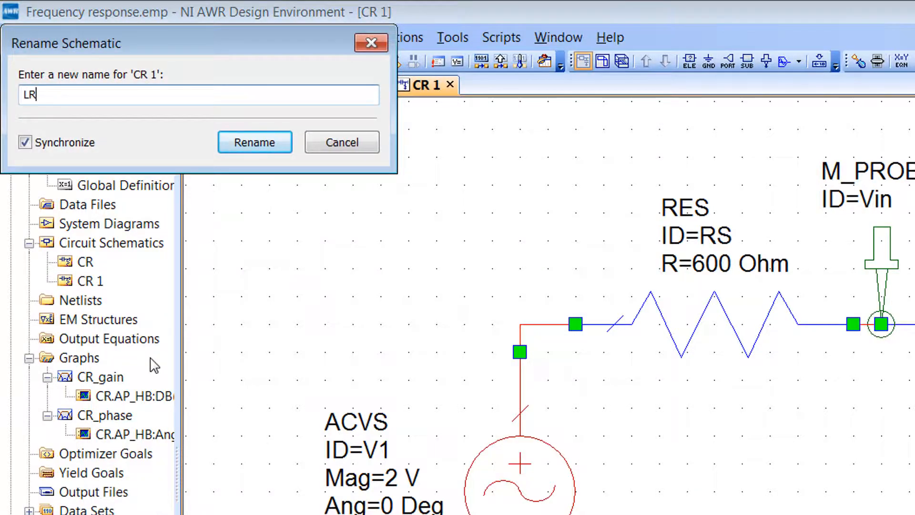
key(Return)
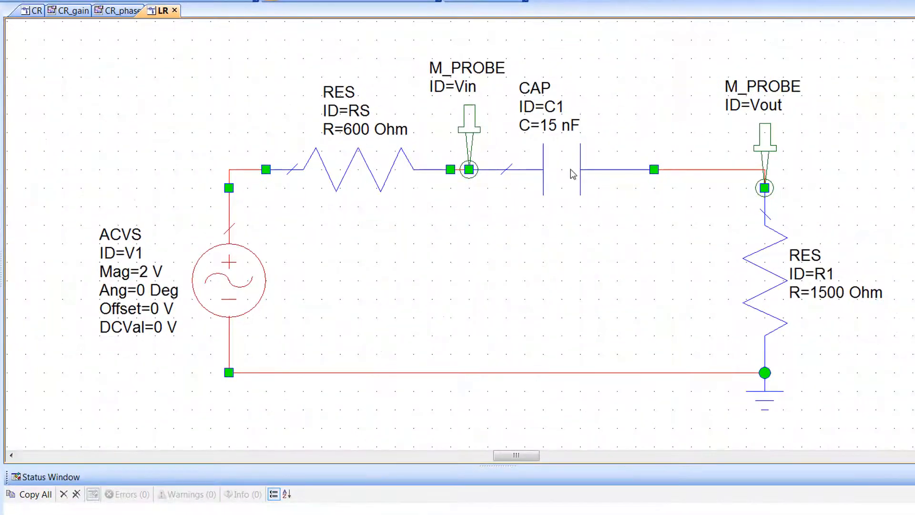
Step: Replace capacitor C1 in the LR schematic with an IND inductor starting at the Vin probe
click(570, 168)
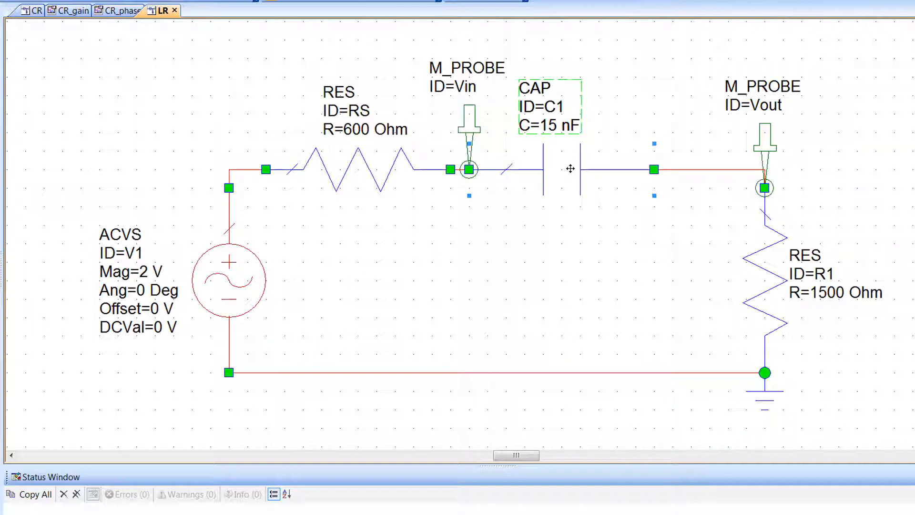
key(Delete)
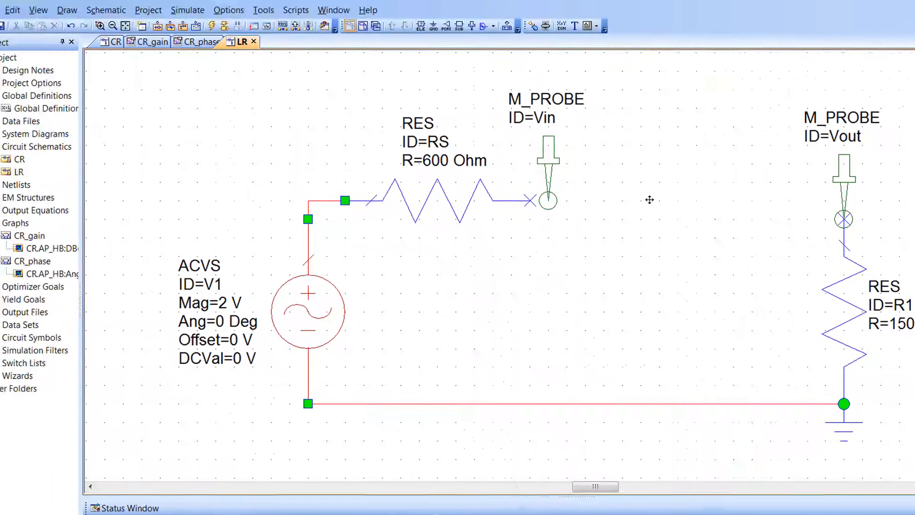
key(ctrl+l)
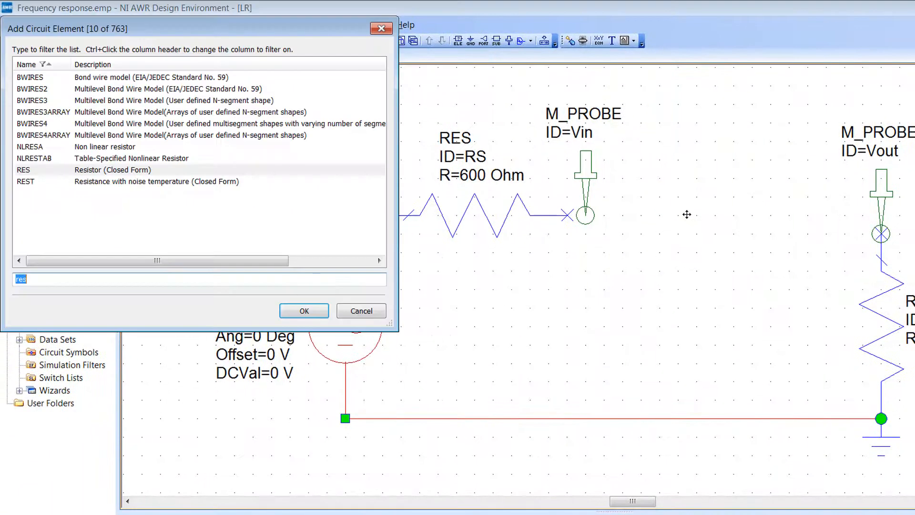
text(ind)
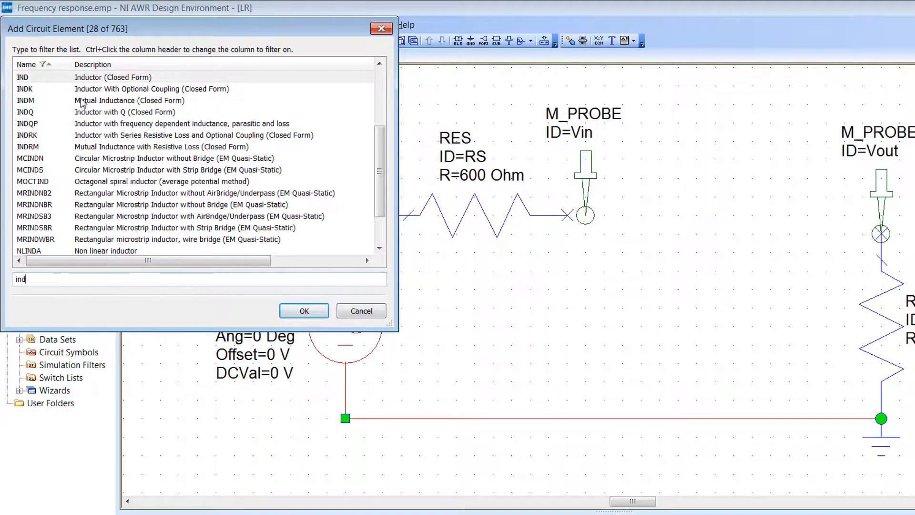
double_click(102, 78)
click(585, 215)
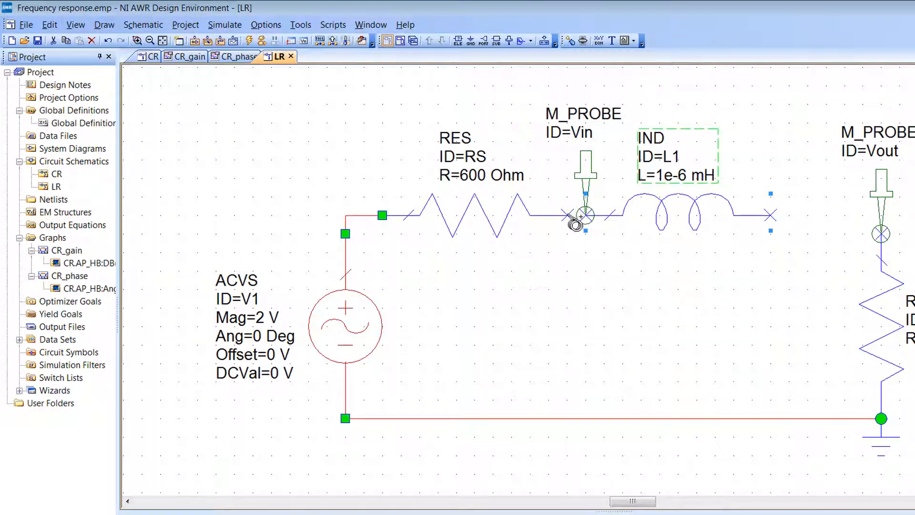
Step: Wire the inductor between the RS resistor's output and the Vout probe node at the top of R1
click(568, 215)
click(585, 216)
click(770, 216)
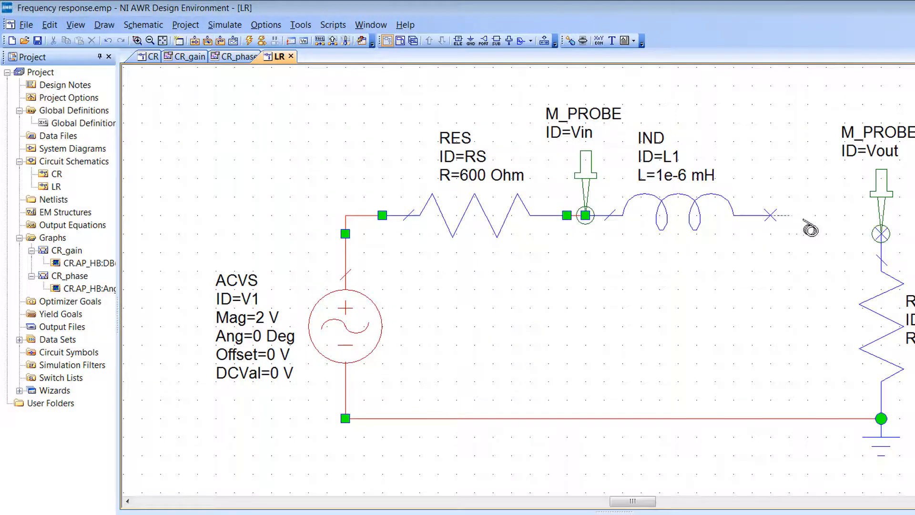
click(880, 233)
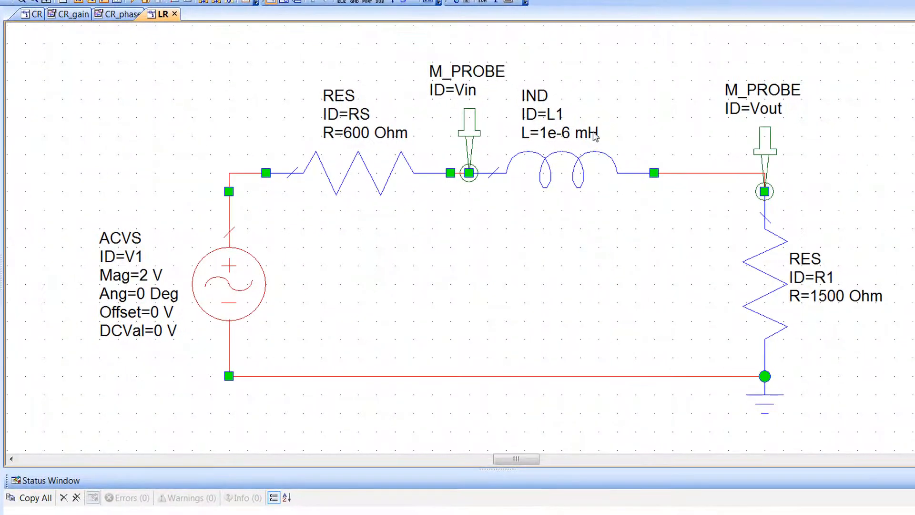
Step: Set inductor L1 to 1 mH and resistor R1 to 100 Ohm
double_click(560, 134)
text(1)
click(610, 116)
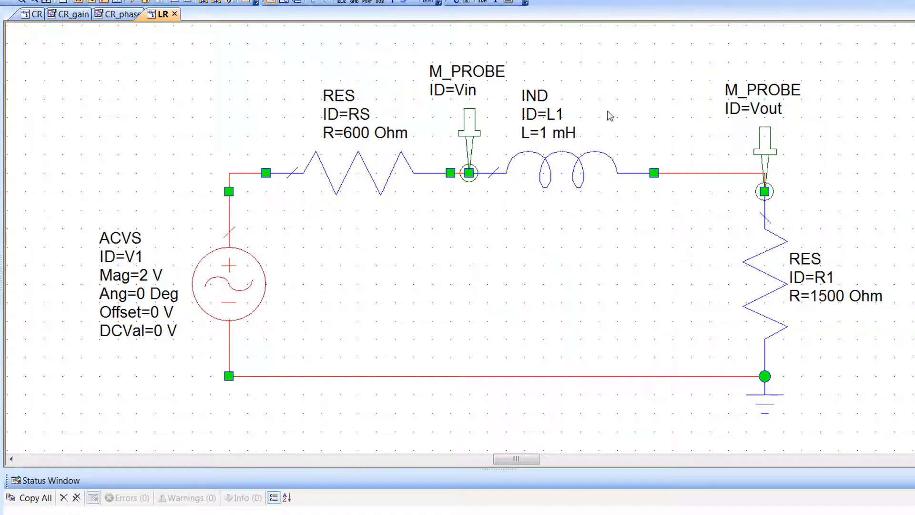
click(821, 296)
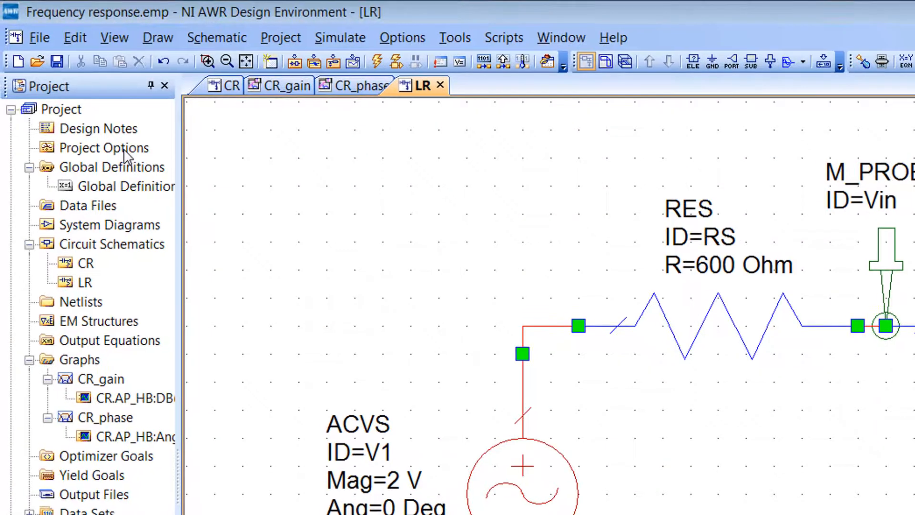
Step: Check the project-wide frequency range, and turn off the project default frequencies in the LR schematic's options
double_click(126, 153)
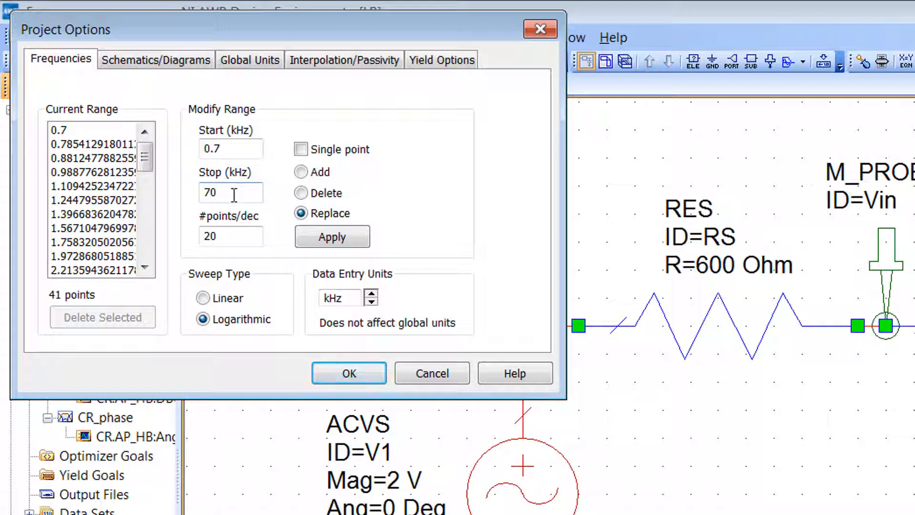
click(432, 373)
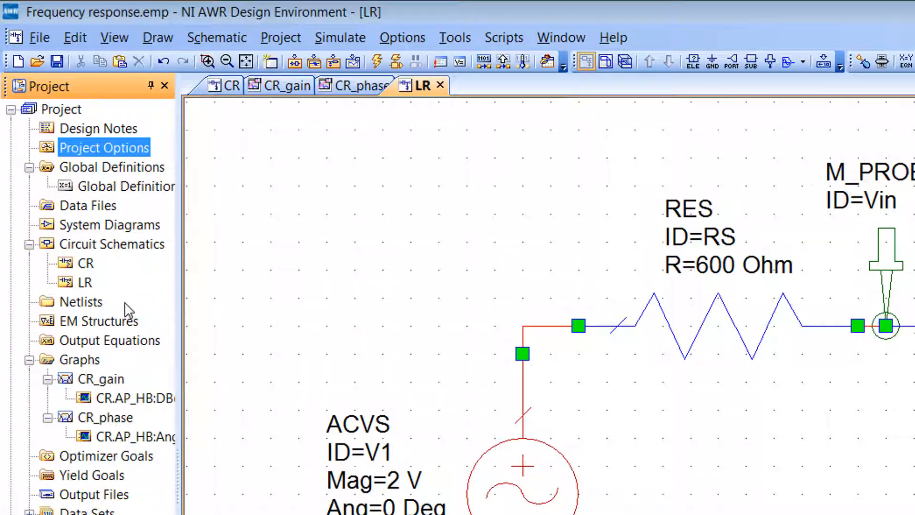
click(85, 284)
right_click(87, 288)
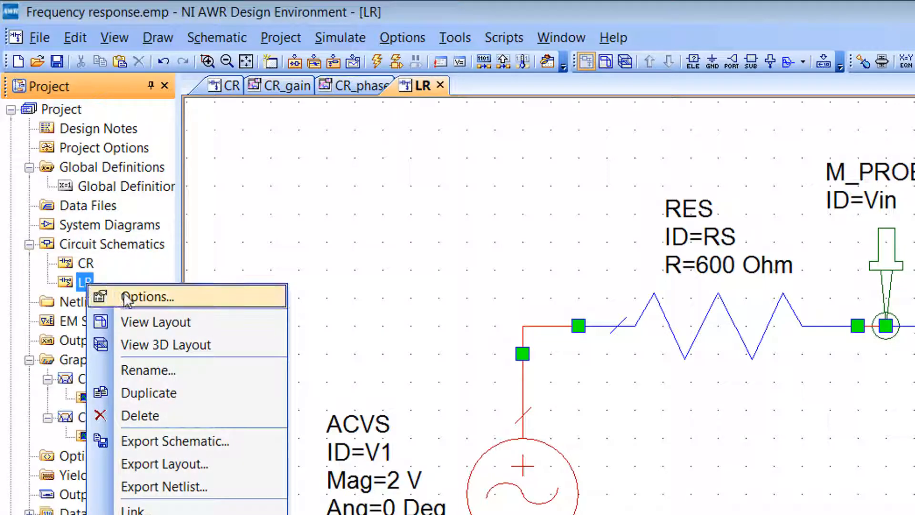
click(146, 297)
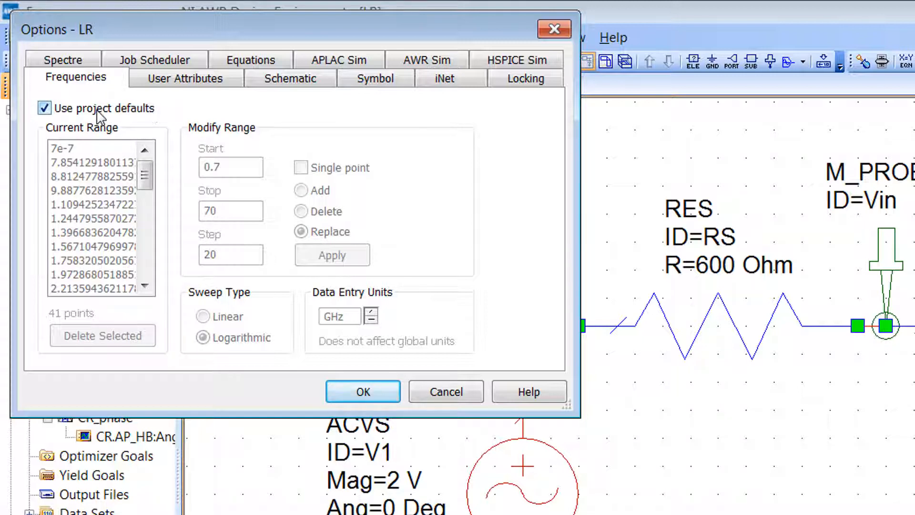
click(44, 108)
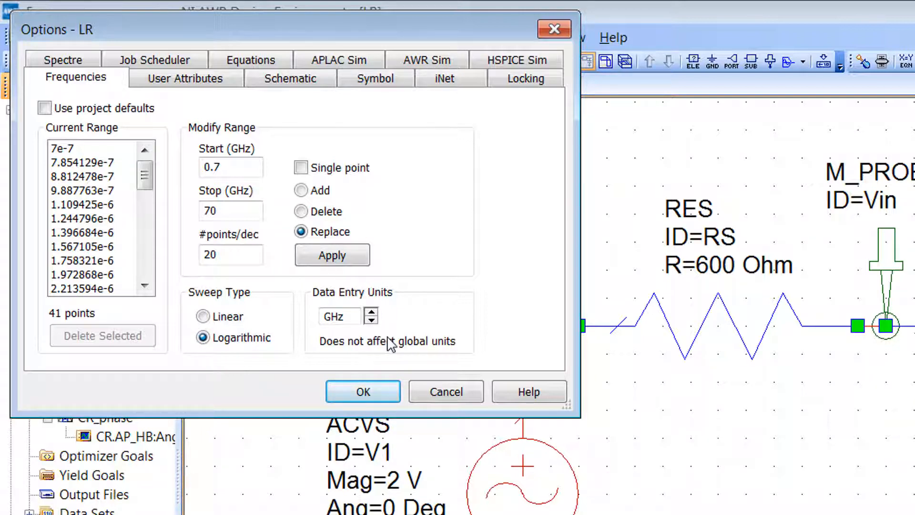
Step: Set the LR schematic's frequency units to kHz and apply a sweep range from 0.5 to 100 kHz
click(372, 319)
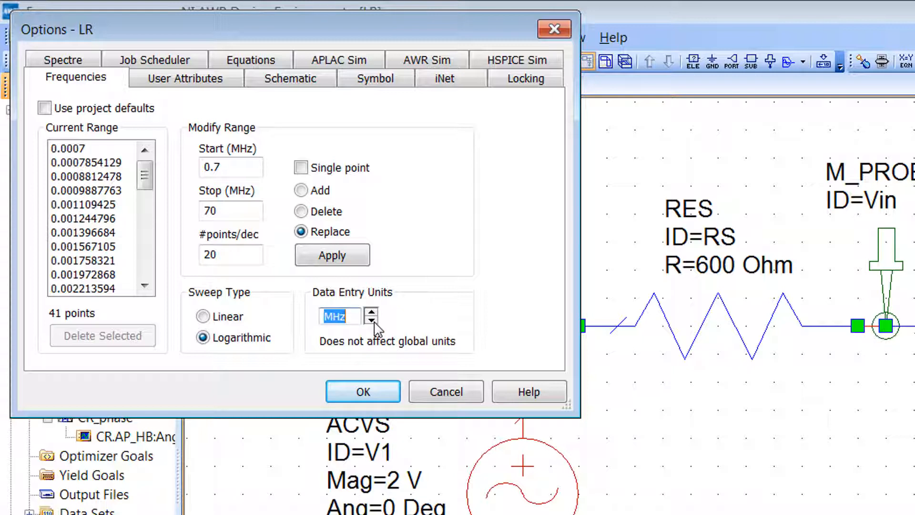
click(372, 320)
click(234, 167)
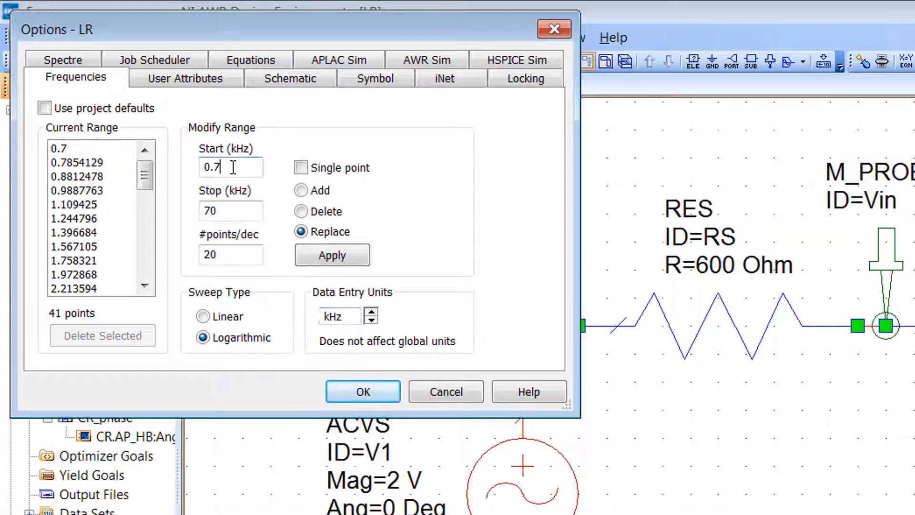
key(BackSpace)
text(5)
double_click(235, 212)
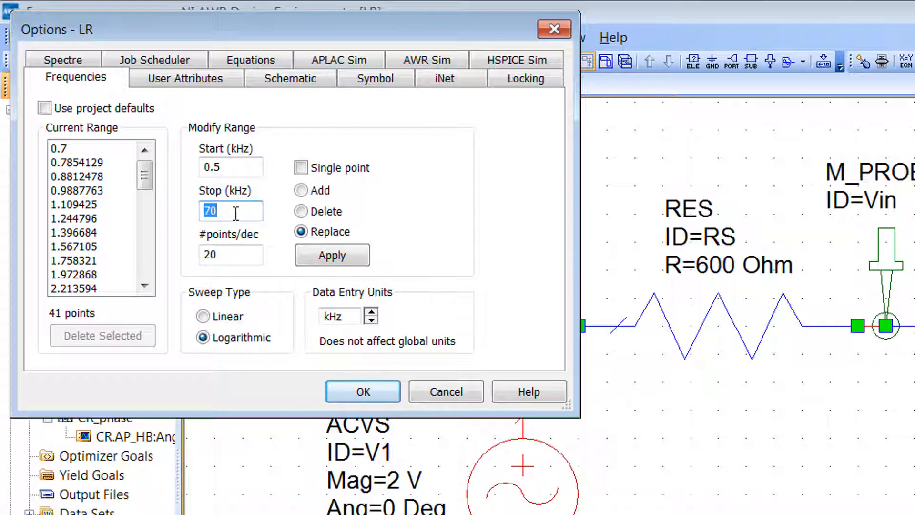
text(100)
click(232, 250)
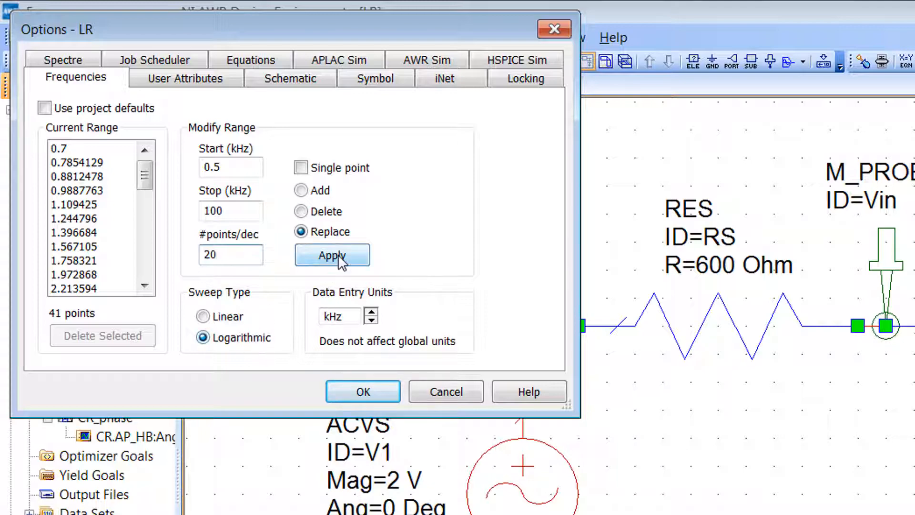
click(358, 261)
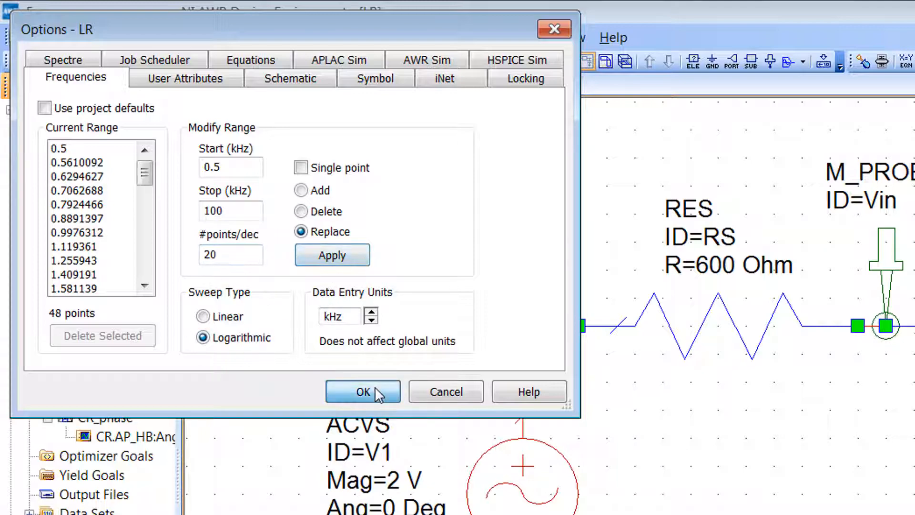
click(375, 388)
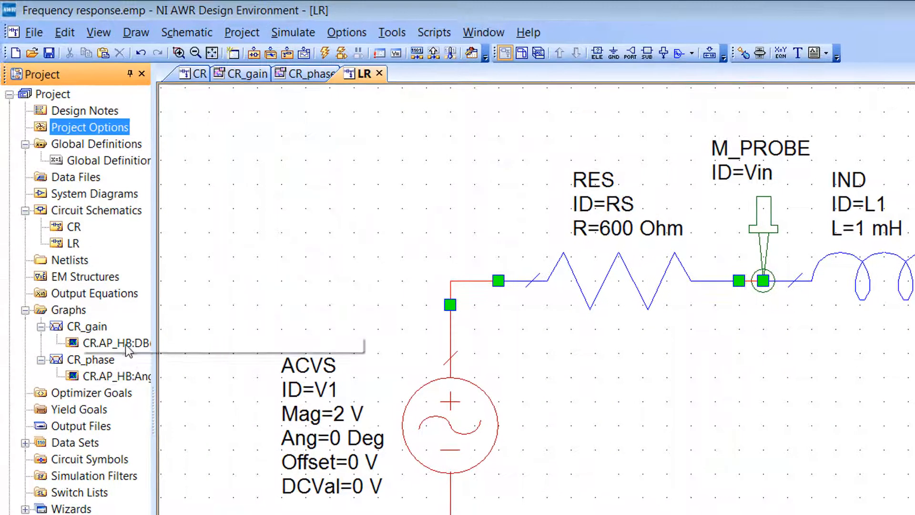
Step: Create a new rectangular graph named LR_gain
right_click(78, 310)
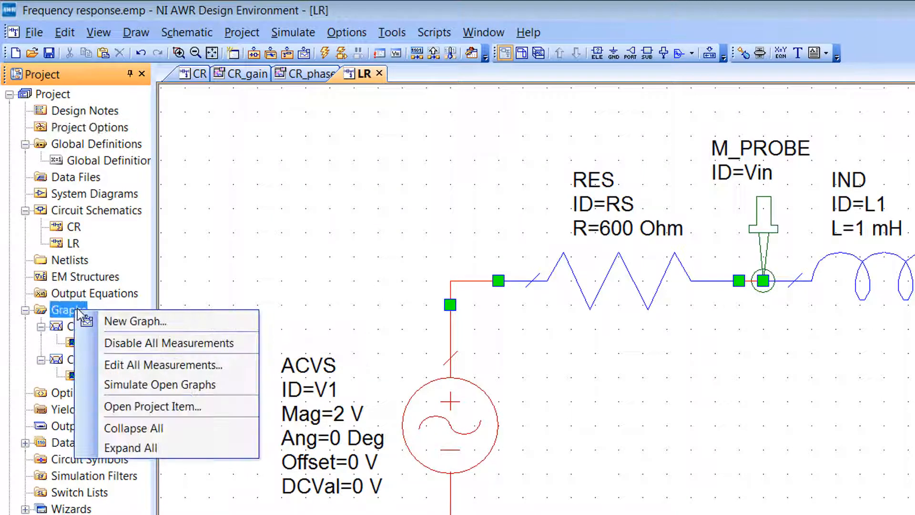
click(132, 318)
text(L)
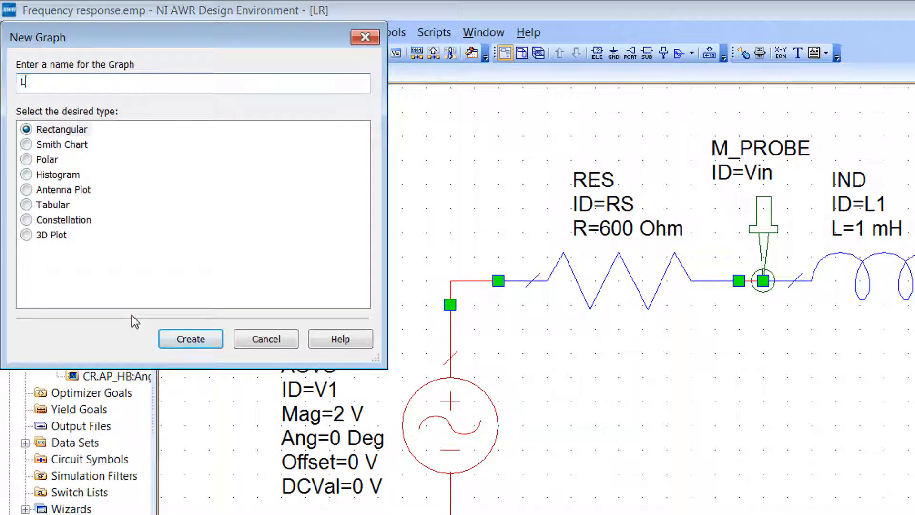
text(R_gain)
click(190, 339)
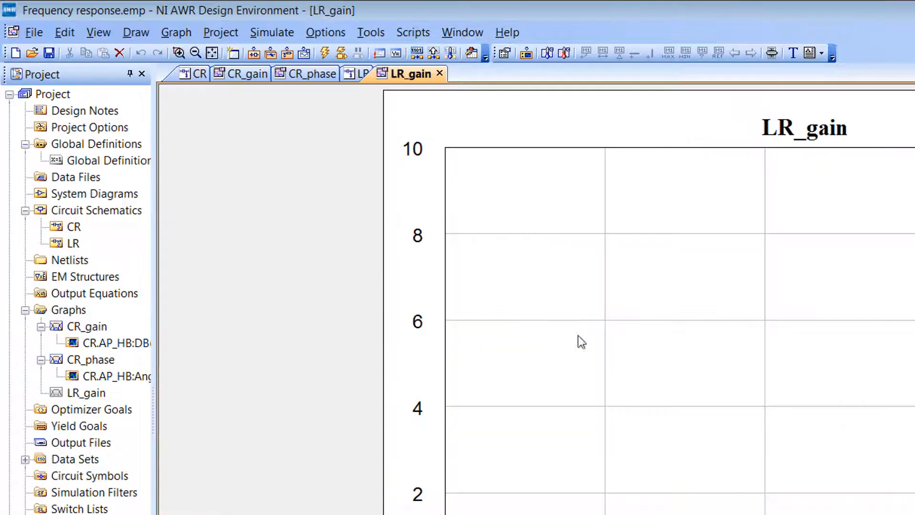
Step: Start a Vgain measurement on LR_gain with LR as data source, M_PROBE.Vin as input and M_PROBE.Vout as output
right_click(682, 308)
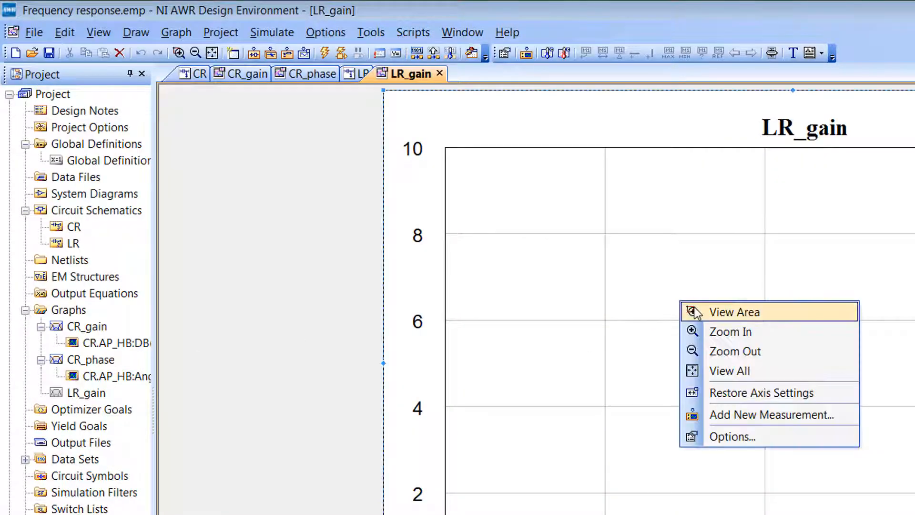
click(760, 415)
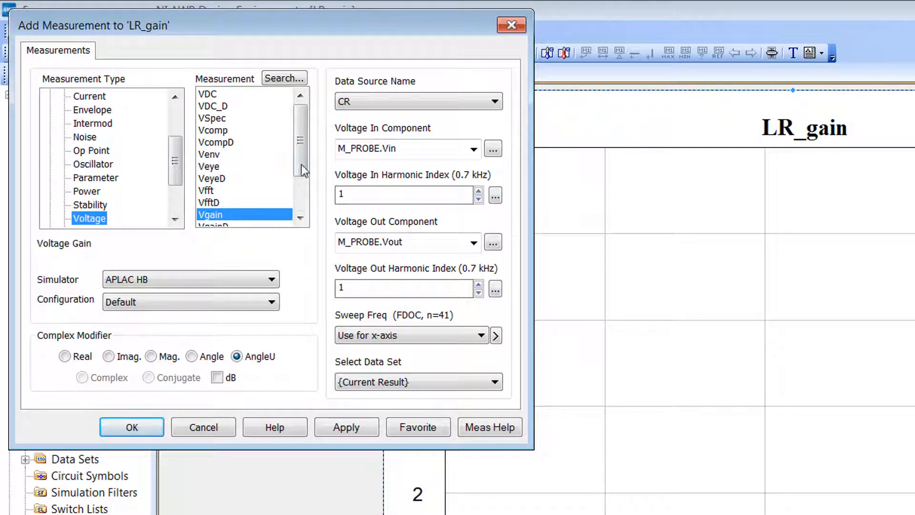
click(379, 104)
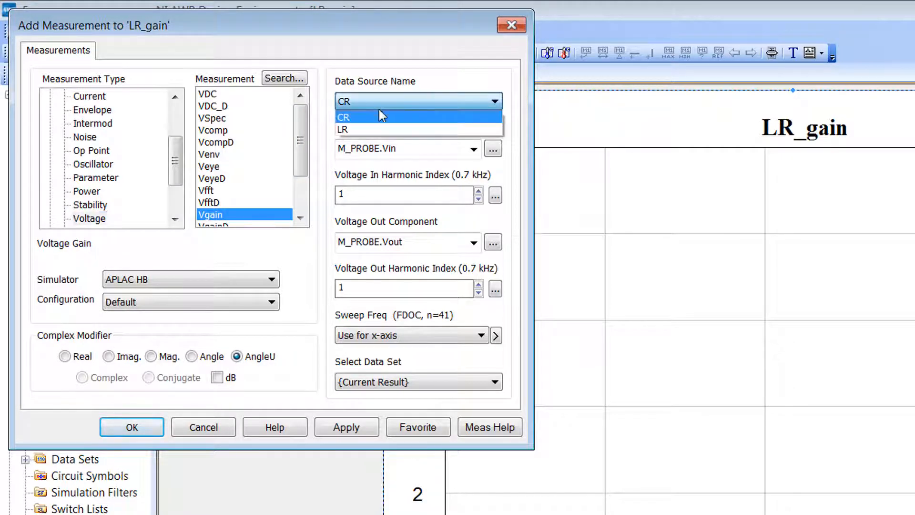
click(377, 127)
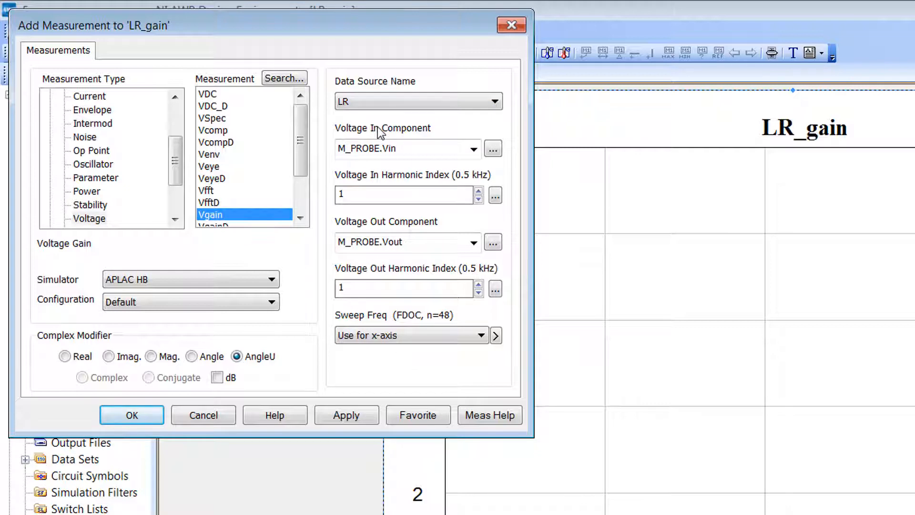
click(494, 149)
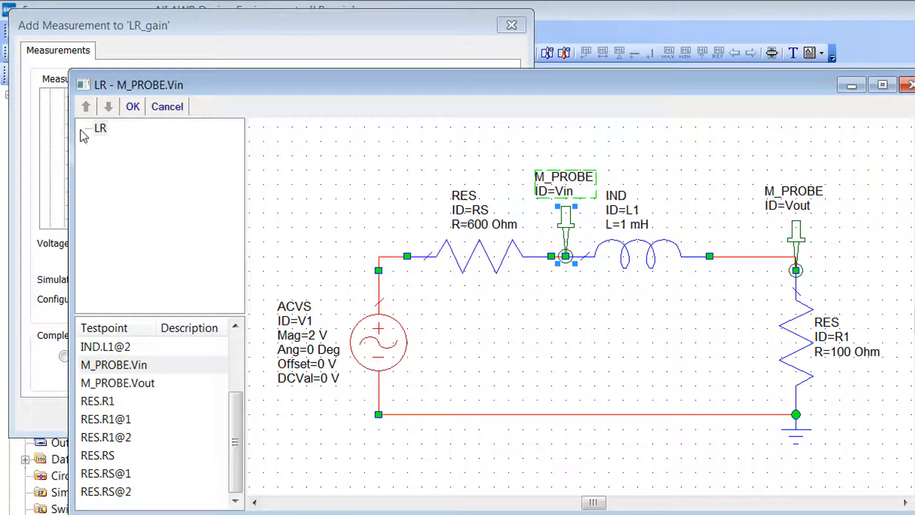
click(128, 111)
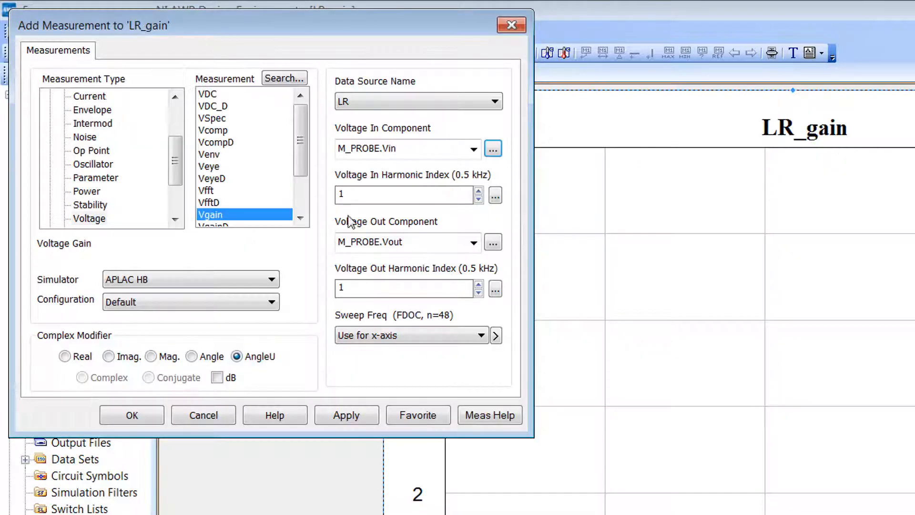
click(494, 240)
click(828, 267)
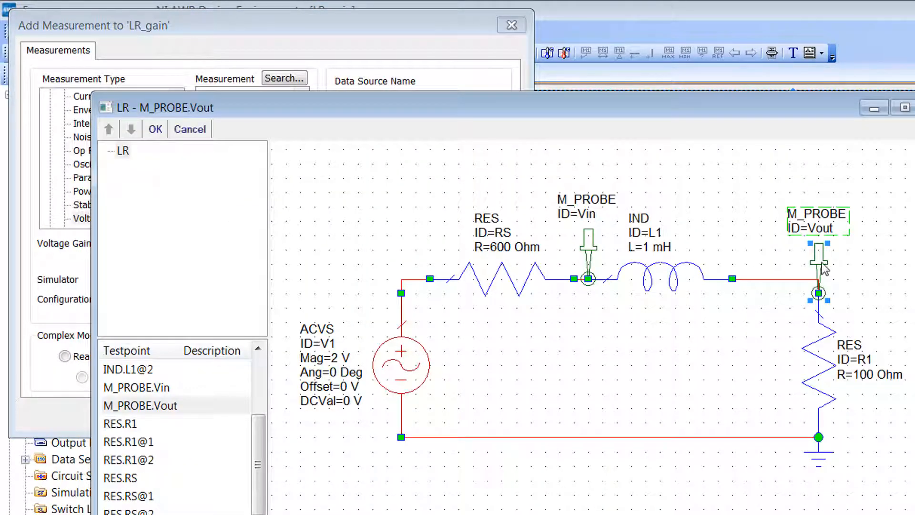
click(156, 130)
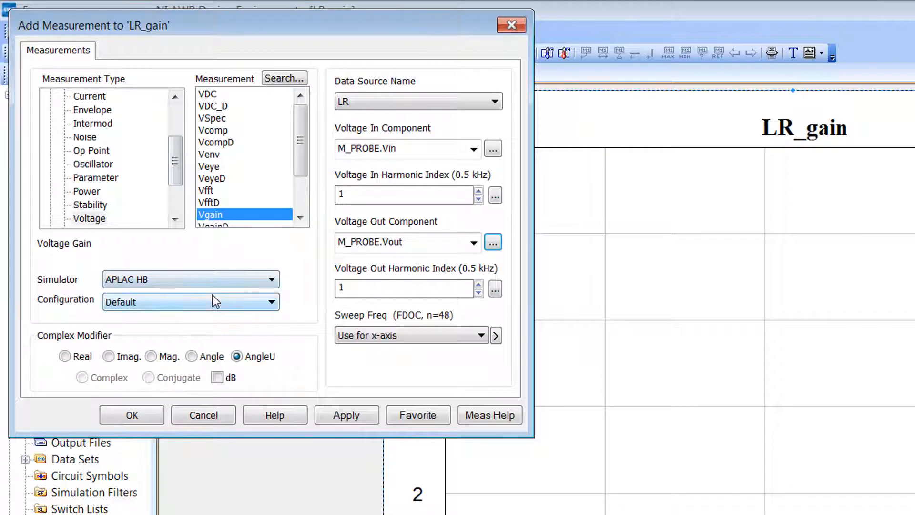
Step: Set the voltage gain measurement to magnitude in dB and add it to the LR_gain graph
click(151, 357)
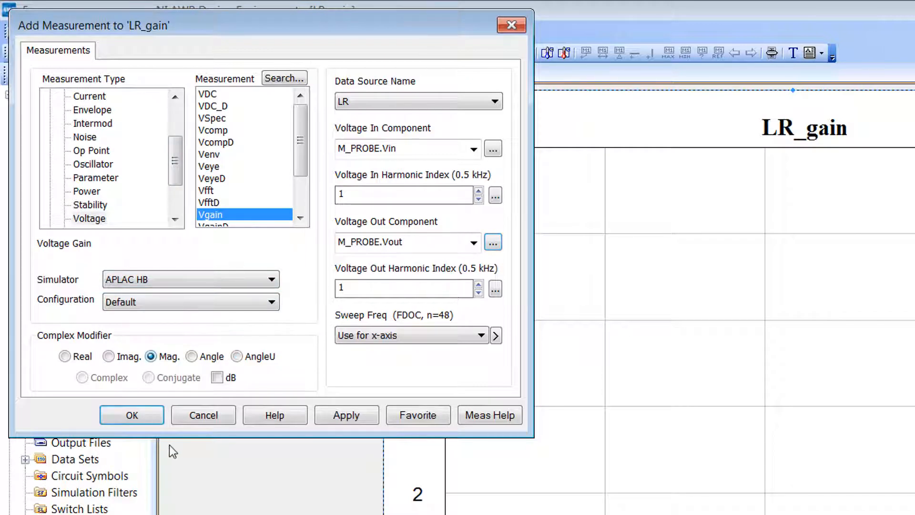
click(217, 378)
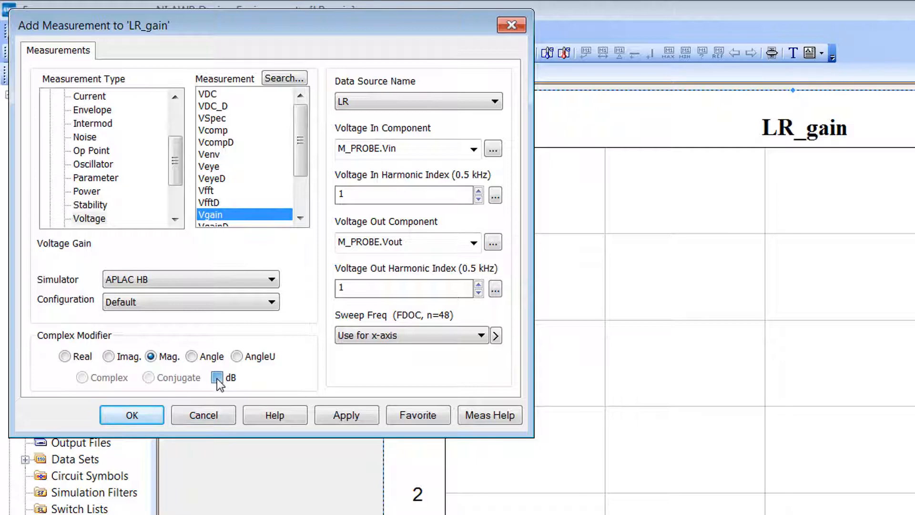
click(344, 418)
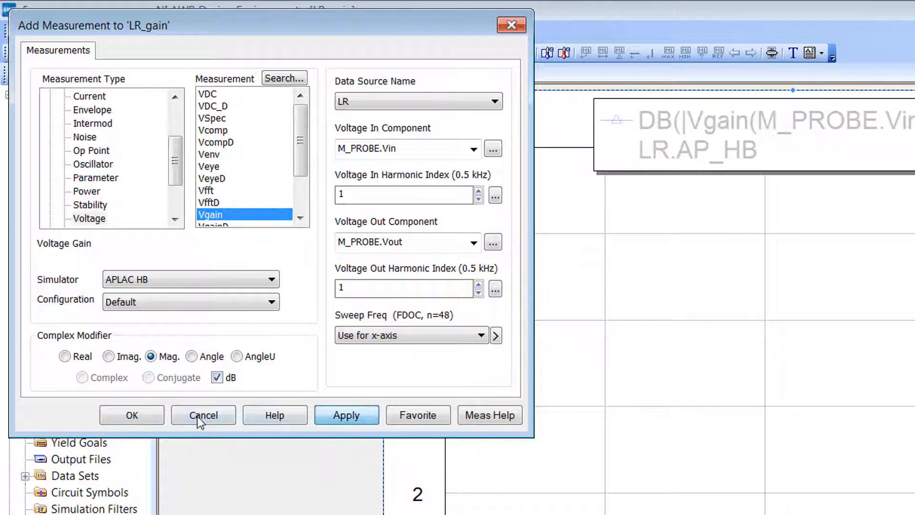
click(149, 415)
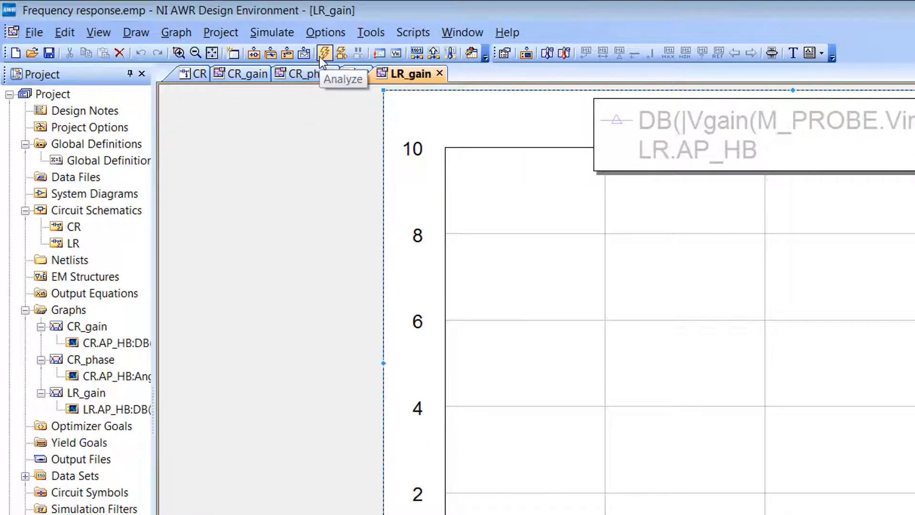
Step: Run the analysis and set the x axis of the LR_gain graph to a logarithmic scale
click(319, 56)
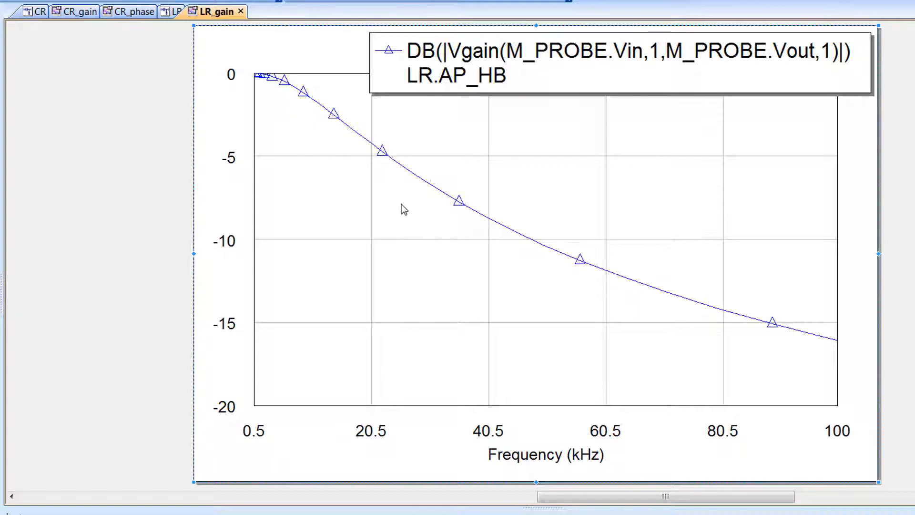
right_click(391, 212)
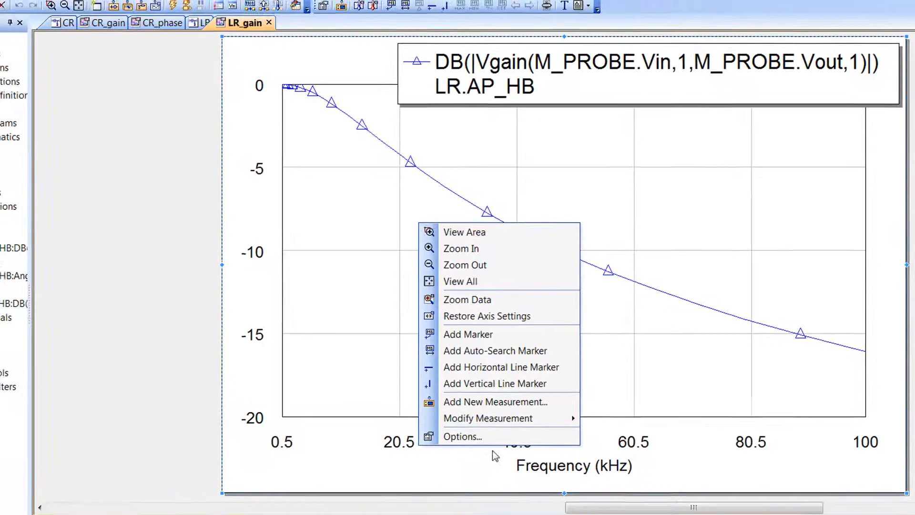
click(419, 424)
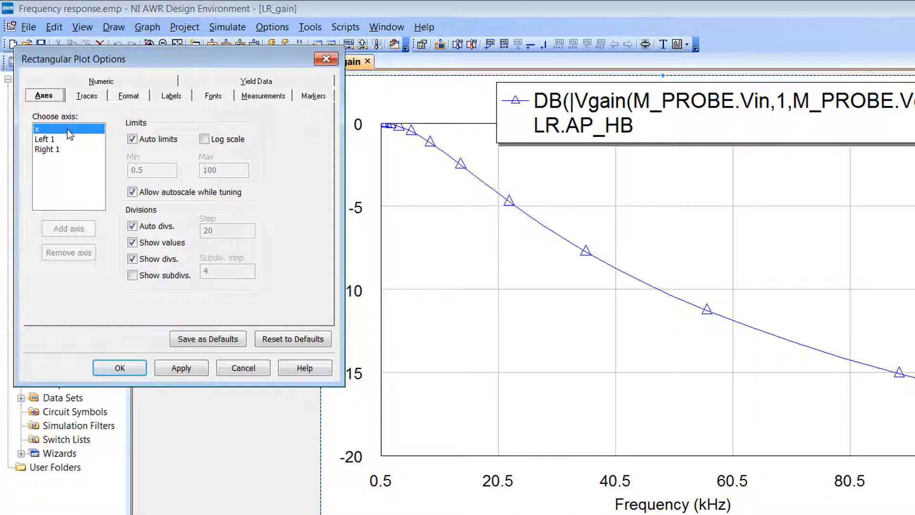
click(204, 139)
click(181, 367)
click(119, 367)
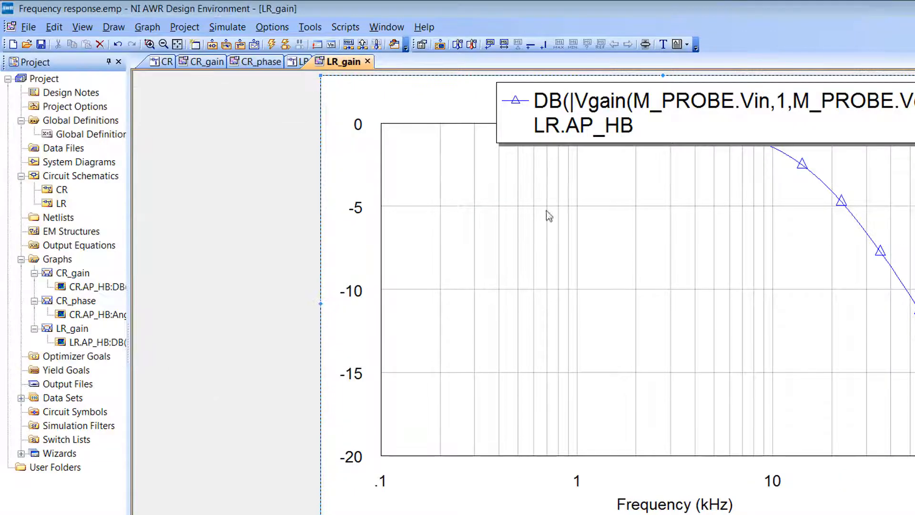
Step: Shrink the LR_gain legend and move it into the empty area below the curve
click(651, 120)
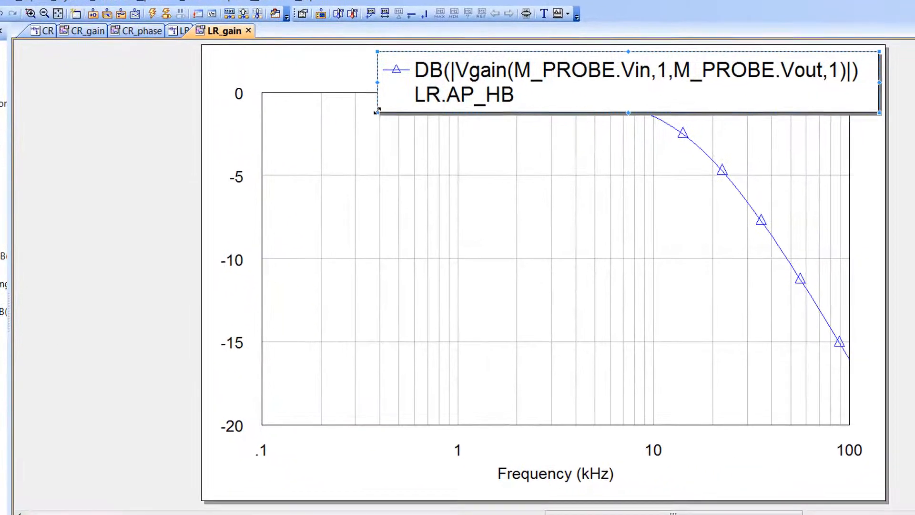
drag(376, 111, 564, 105)
drag(754, 80, 512, 191)
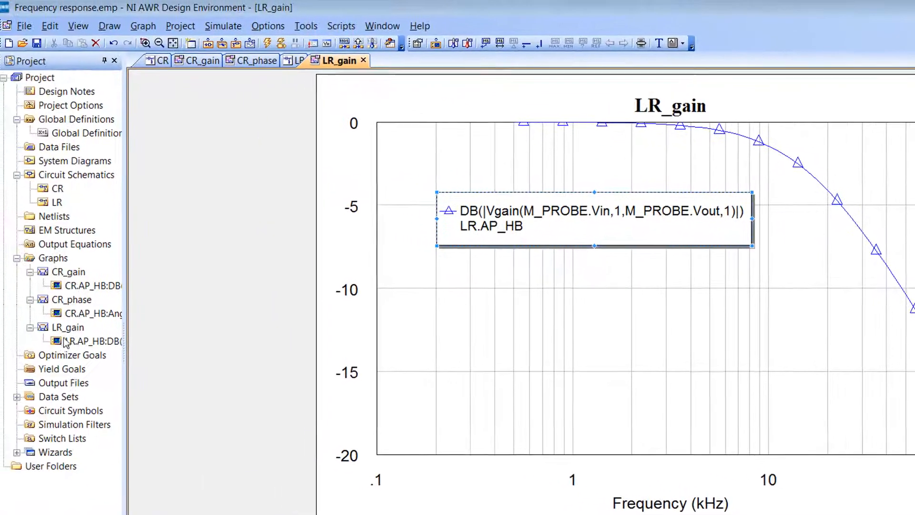
Step: Duplicate the LR_gain graph and rename the copy LR_phase
right_click(76, 329)
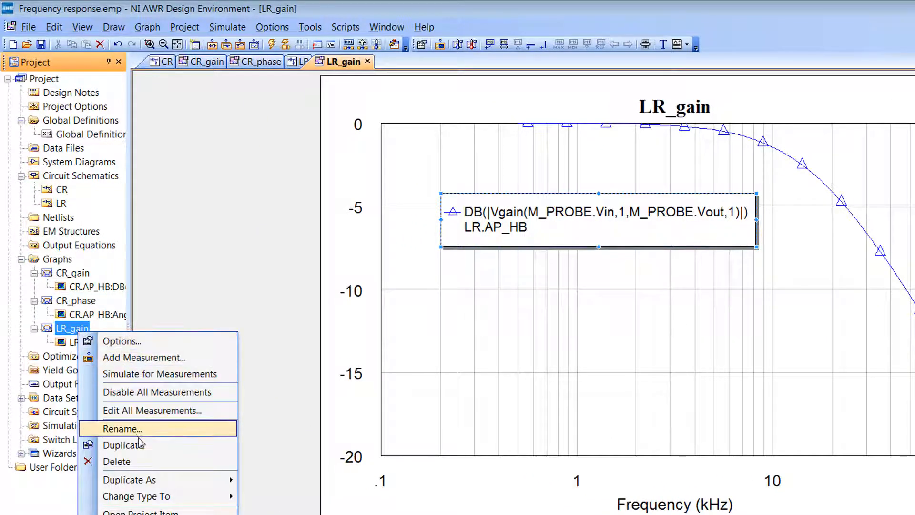
click(123, 444)
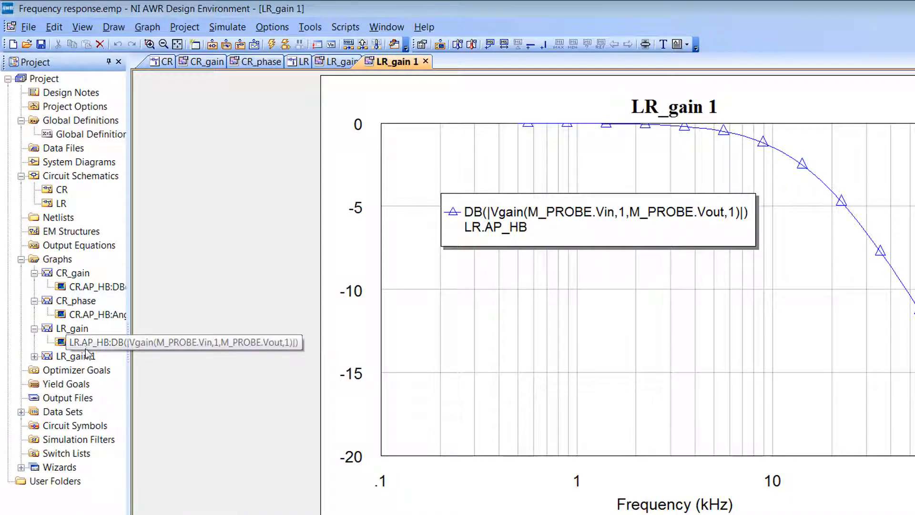
click(76, 357)
right_click(84, 360)
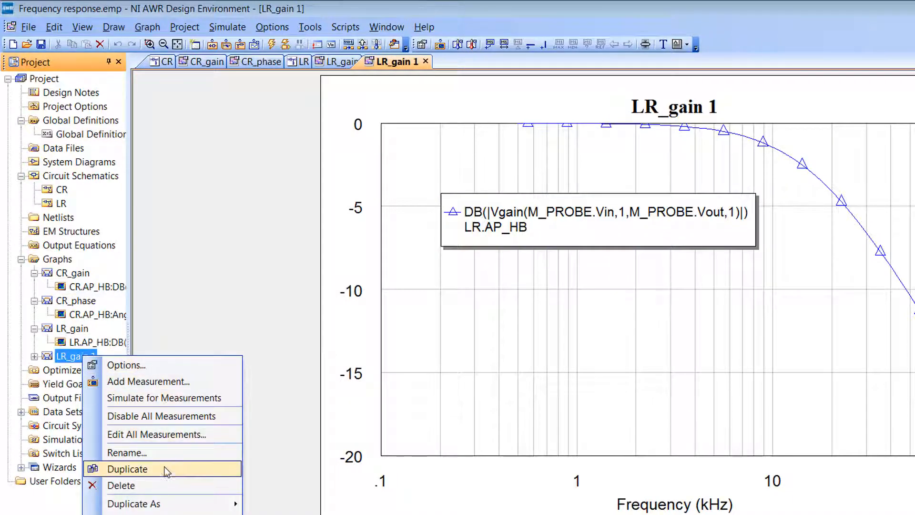
click(164, 448)
text(LR_phase)
key(Return)
Step: Change the complex modifier of the LR_phase measurement to AngleU and run the analysis
double_click(86, 370)
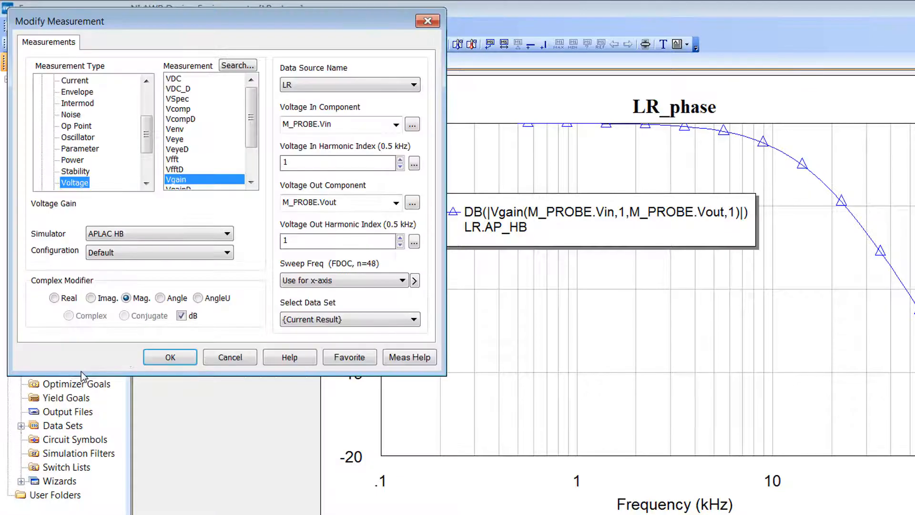
click(199, 298)
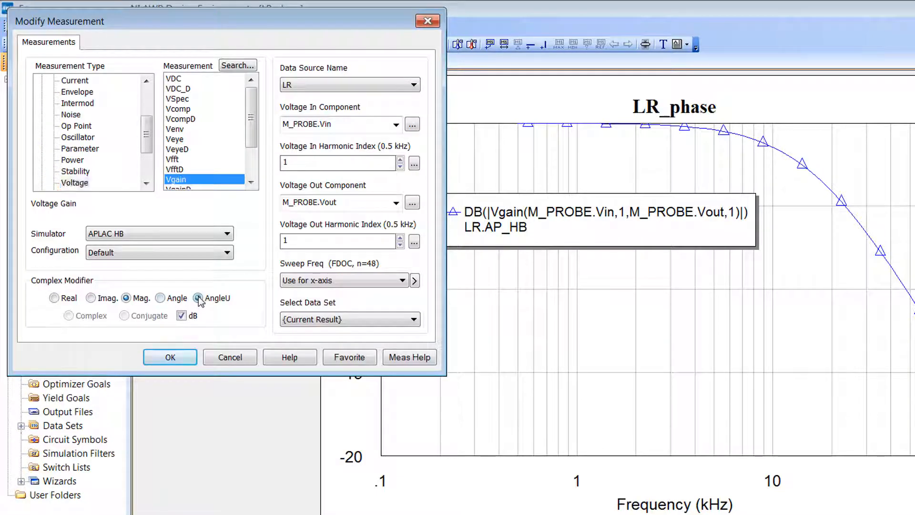
click(187, 358)
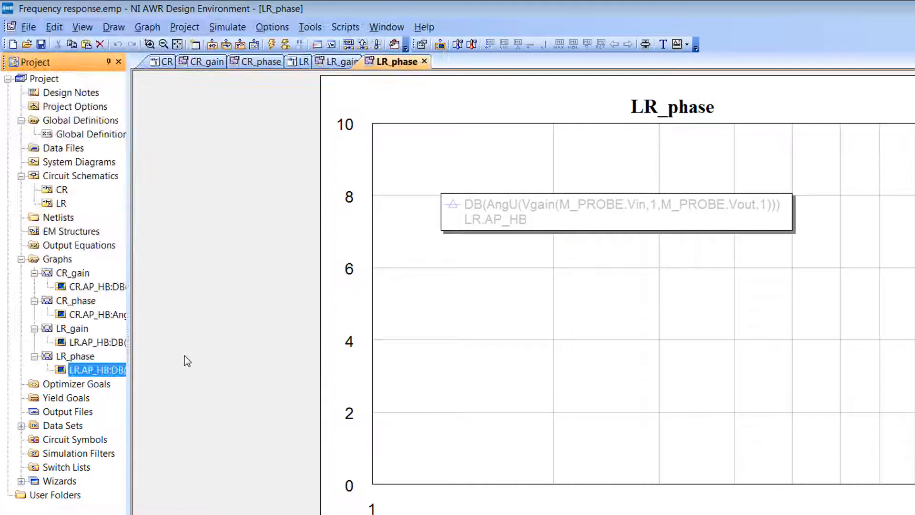
click(271, 45)
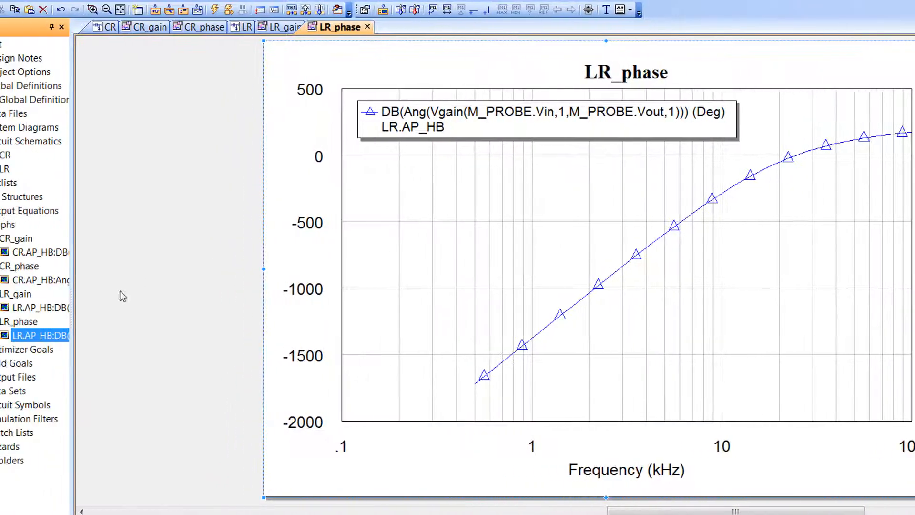
Step: Turn off dB for the LR_phase angle measurement and move the graph's legend lower in the plot area
double_click(102, 337)
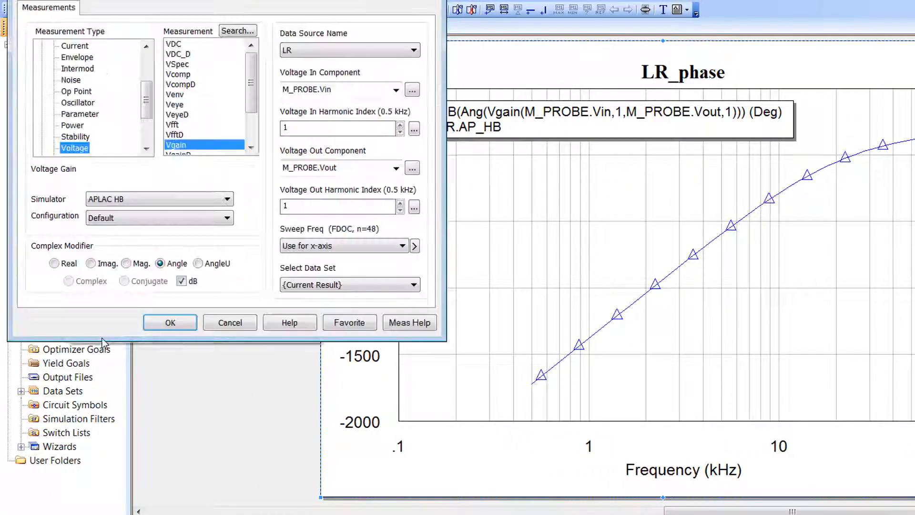
click(182, 282)
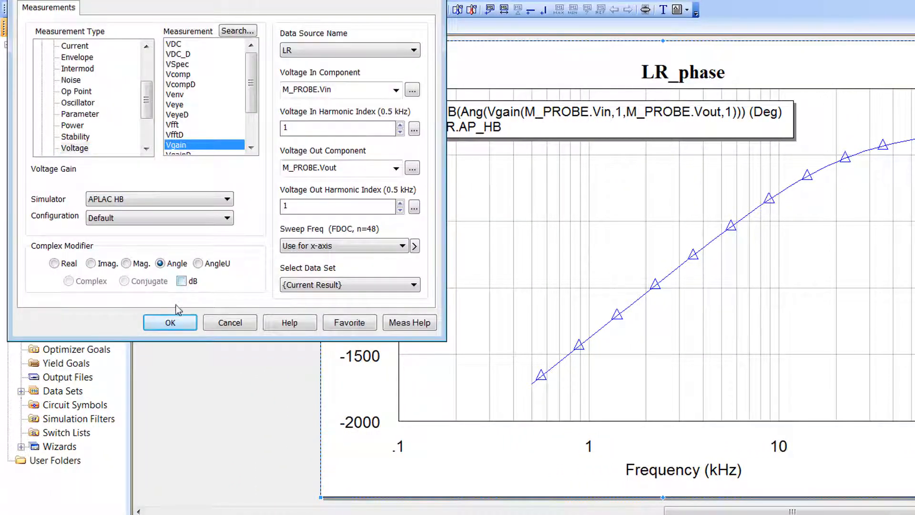
click(164, 322)
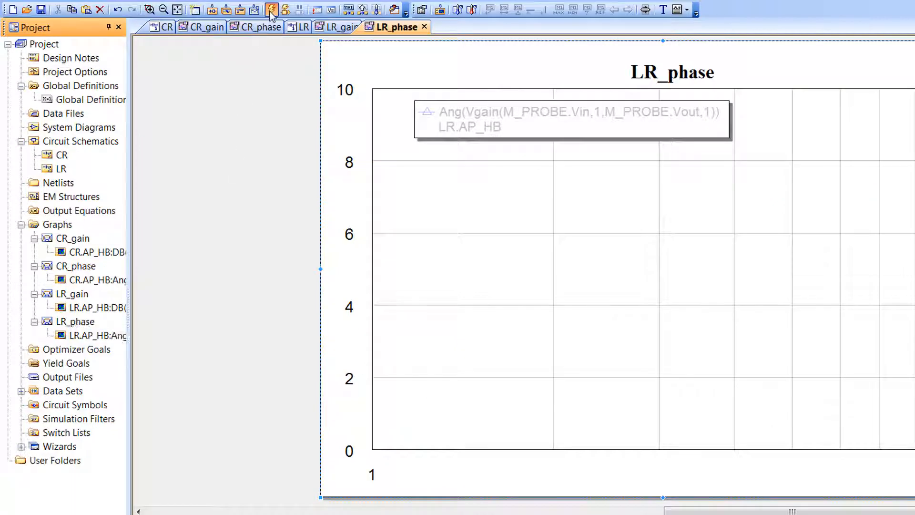
drag(615, 114, 597, 298)
drag(489, 295, 488, 295)
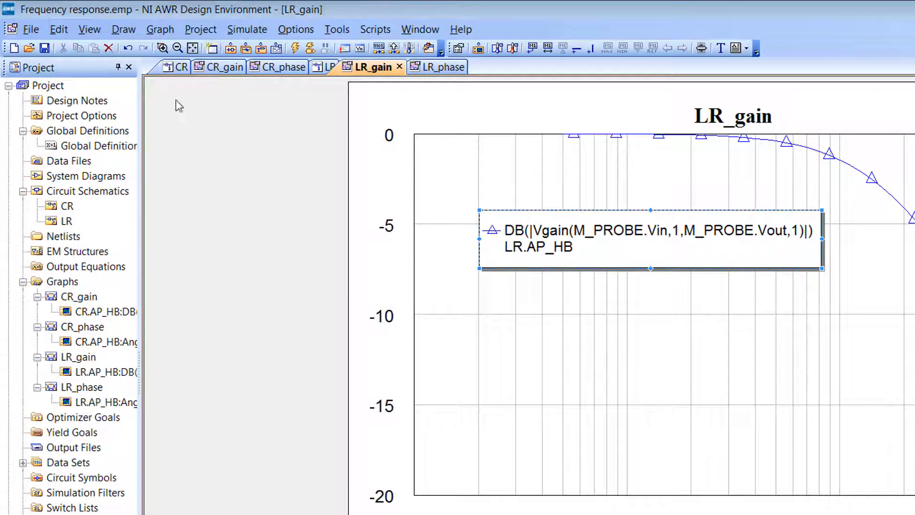
Step: Start exporting the LR_gain trace data to a tab-delimited text file
click(158, 31)
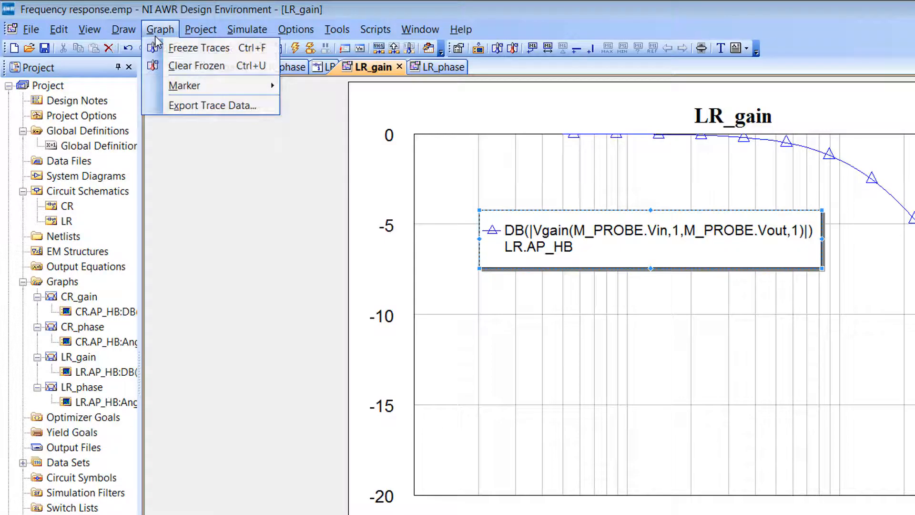
click(179, 104)
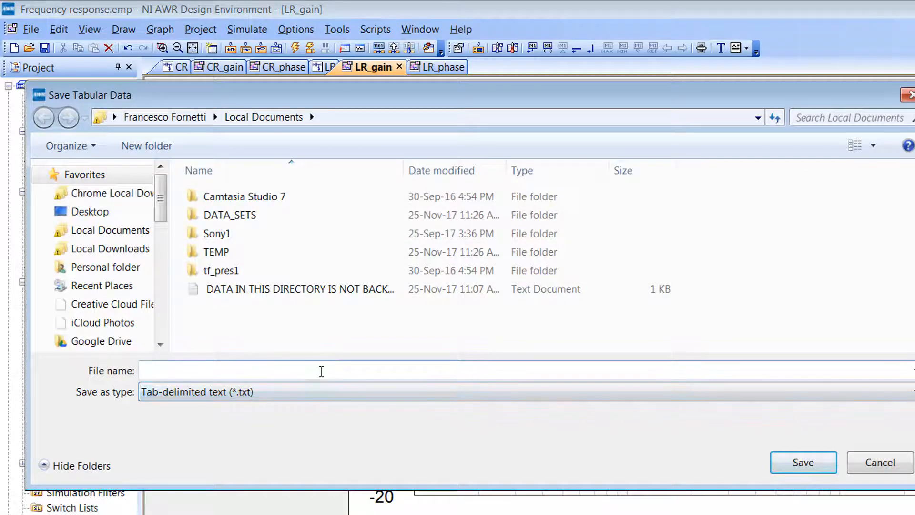